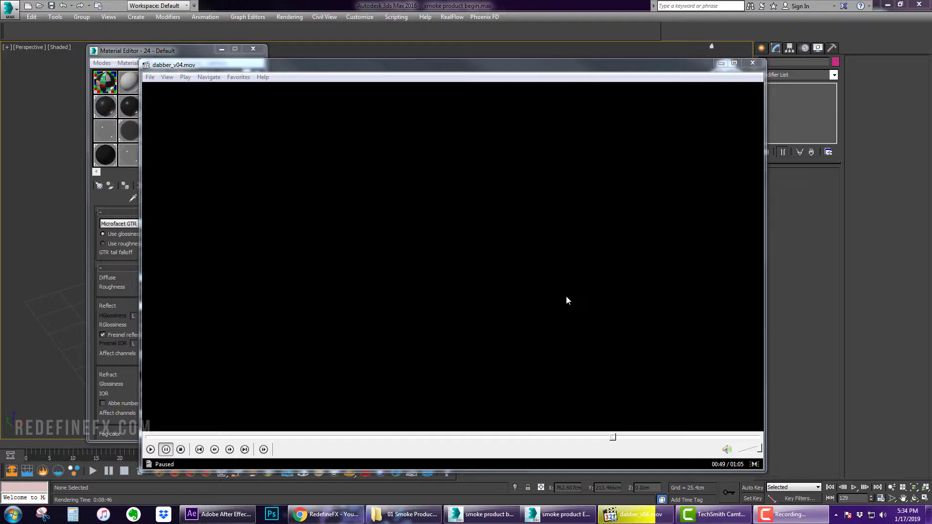
Play dabber_v04.mov, pause it, and scrub the smoke frames around 00:51
{"action": "key", "text": "space"}
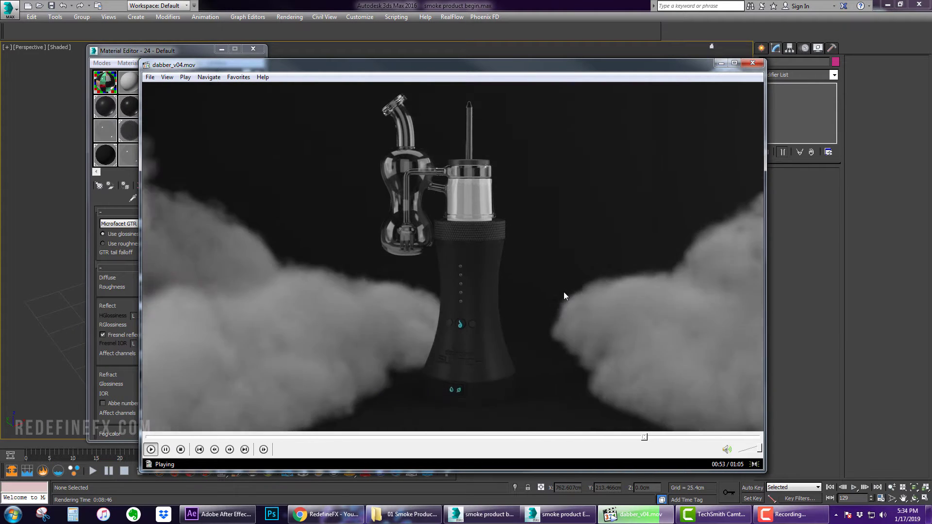
{"action": "key", "text": "space"}
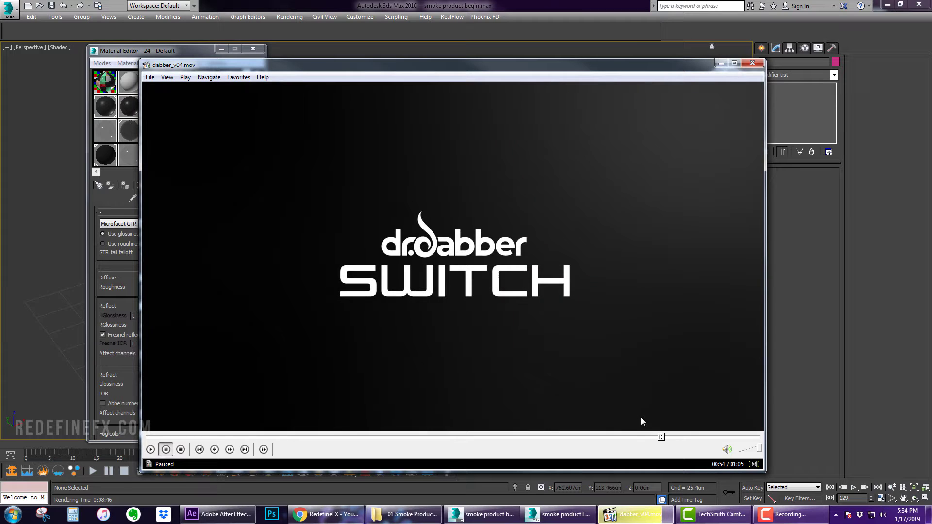
{"action": "left_click", "coordinate": [630, 437]}
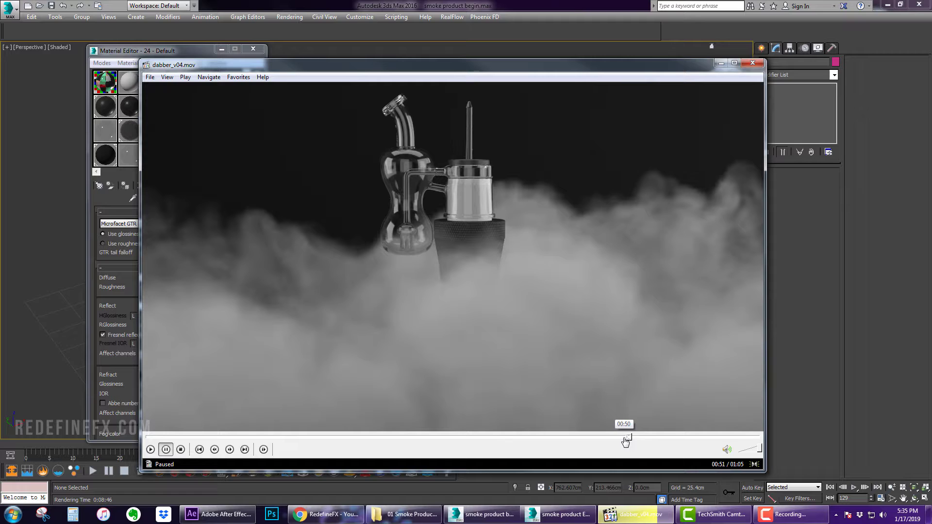
{"action": "left_click_drag", "start_coordinate": [624, 439], "coordinate": [638, 439]}
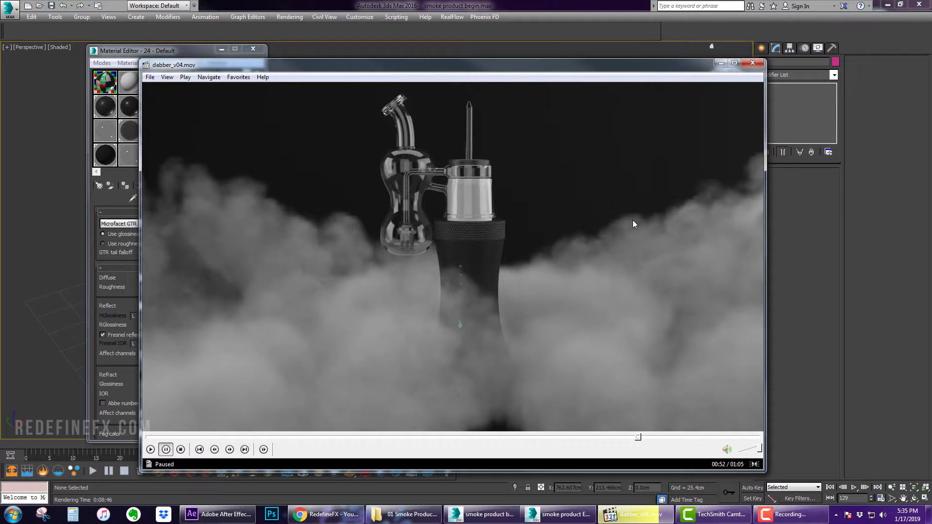
Replay the clip from 00:50, pause at 00:53, and bring up RedefineFX's YouTube page
{"action": "left_click", "coordinate": [616, 437]}
{"action": "left_click", "coordinate": [609, 349]}
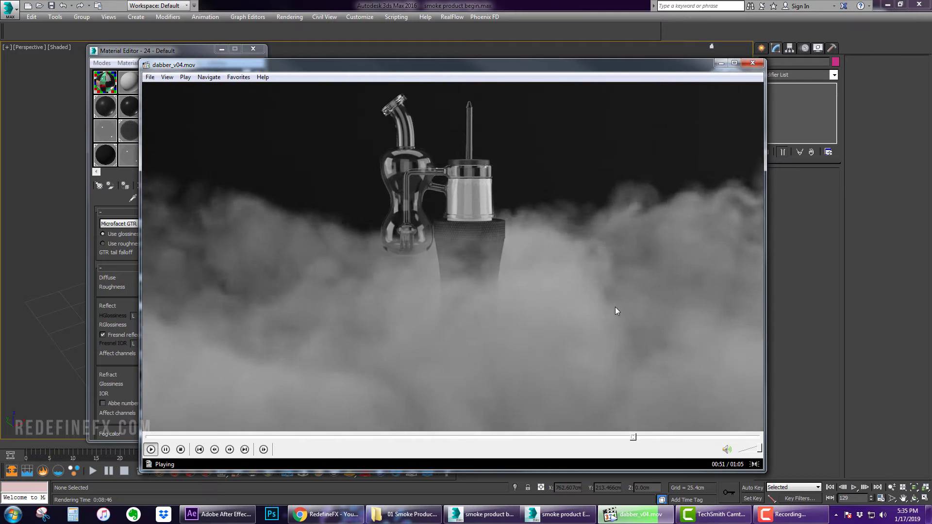
{"action": "left_click", "coordinate": [576, 222]}
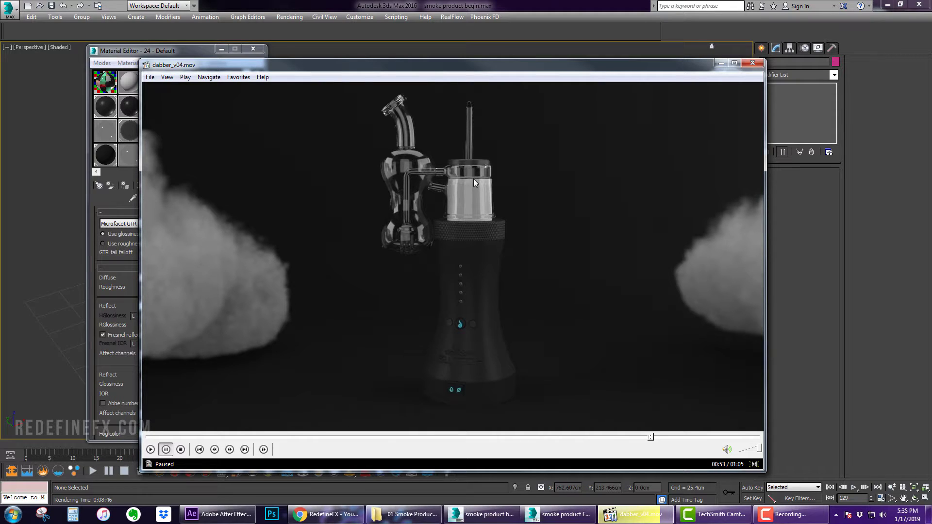
{"action": "left_click", "coordinate": [335, 515]}
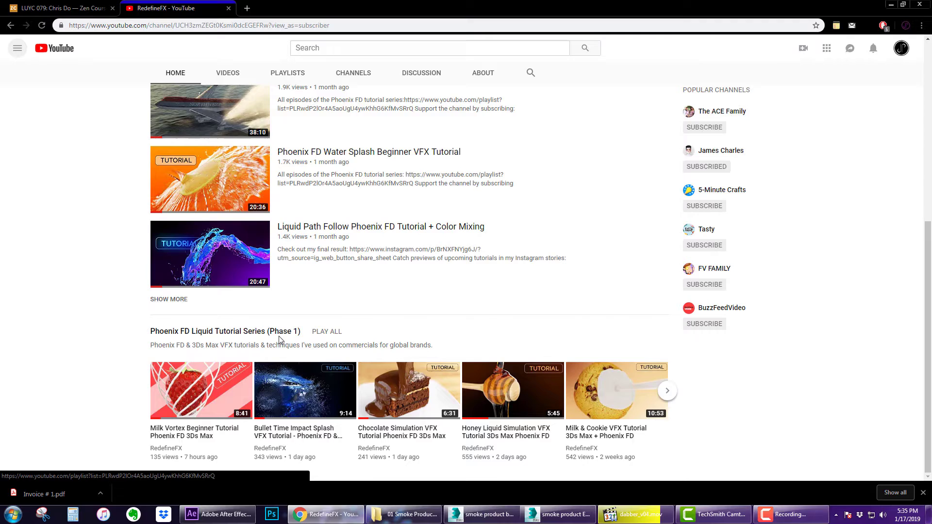
{"action": "key", "text": "alt+Left"}
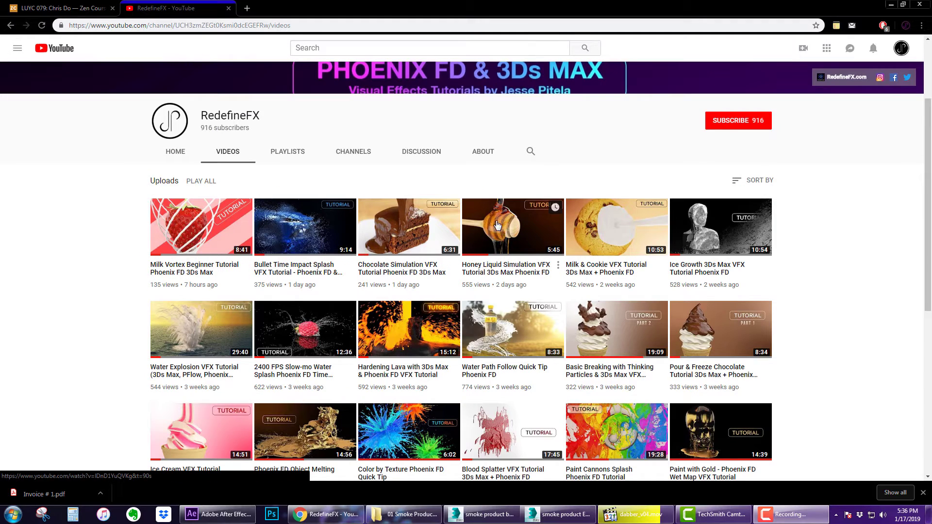
{"action": "left_click_drag", "start_coordinate": [927, 171], "coordinate": [901, 353]}
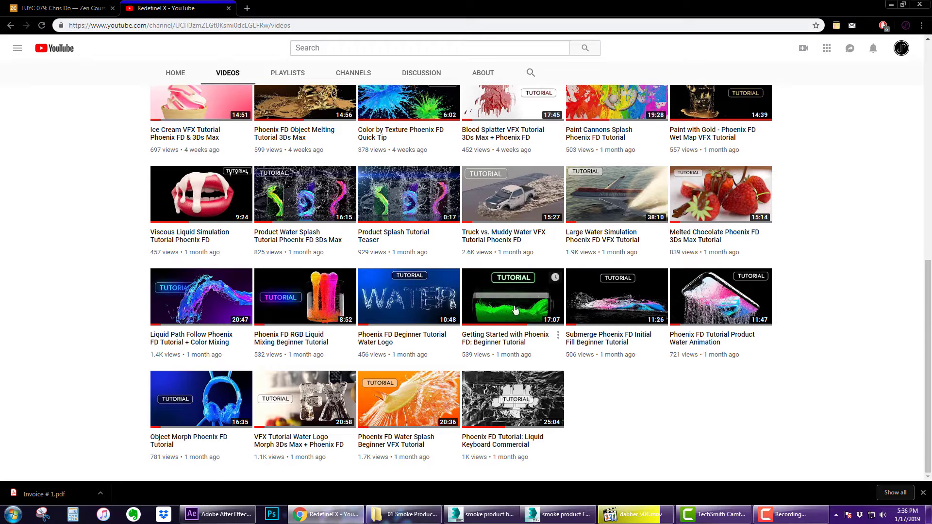
{"action": "scroll", "coordinate": [484, 286], "scroll_direction": "up", "scroll_amount": 2}
{"action": "scroll", "coordinate": [483, 287], "scroll_direction": "up", "scroll_amount": 4}
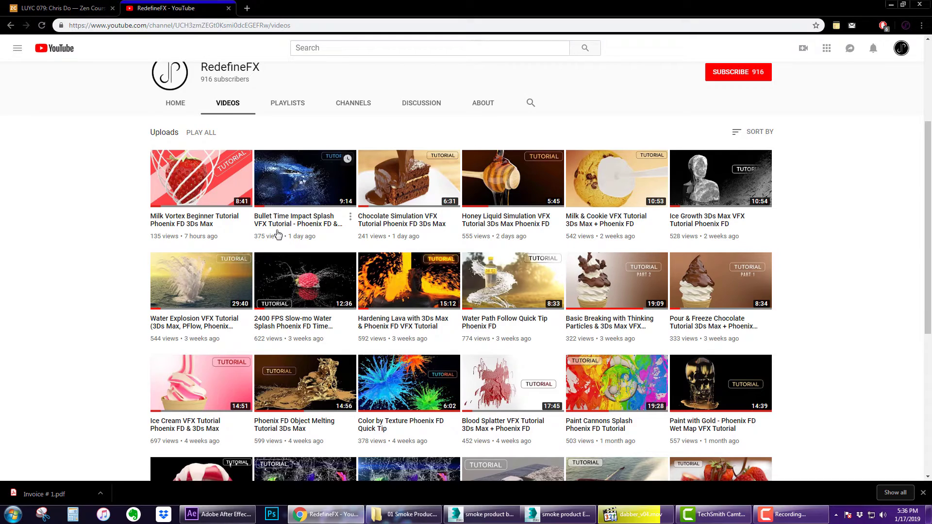
{"action": "scroll", "coordinate": [365, 266], "scroll_direction": "down", "scroll_amount": 3}
{"action": "scroll", "coordinate": [590, 194], "scroll_direction": "down", "scroll_amount": 3}
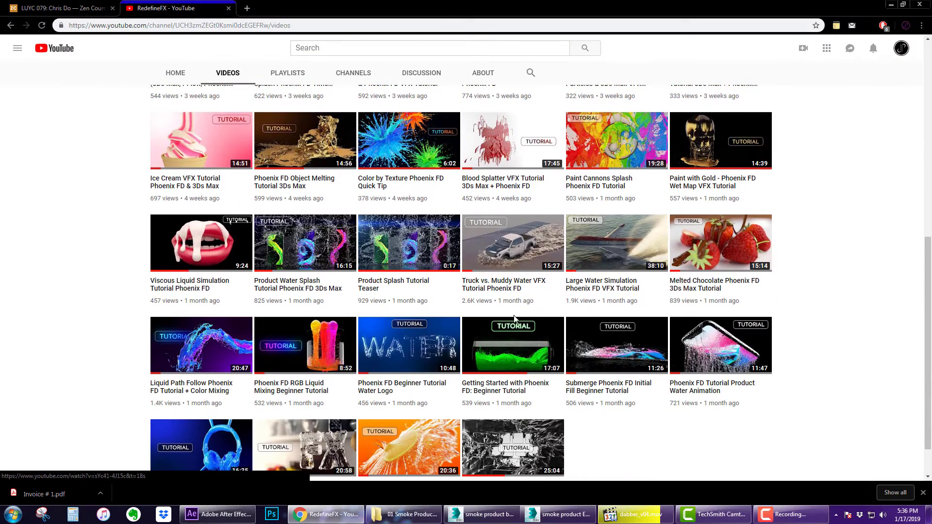
{"action": "scroll", "coordinate": [414, 332], "scroll_direction": "up", "scroll_amount": 7}
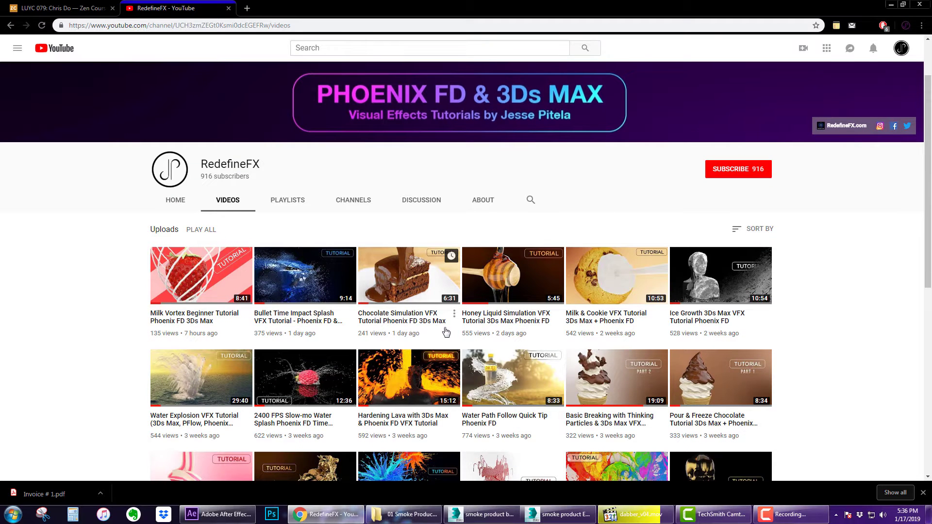
{"action": "scroll", "coordinate": [320, 240], "scroll_direction": "down", "scroll_amount": 3}
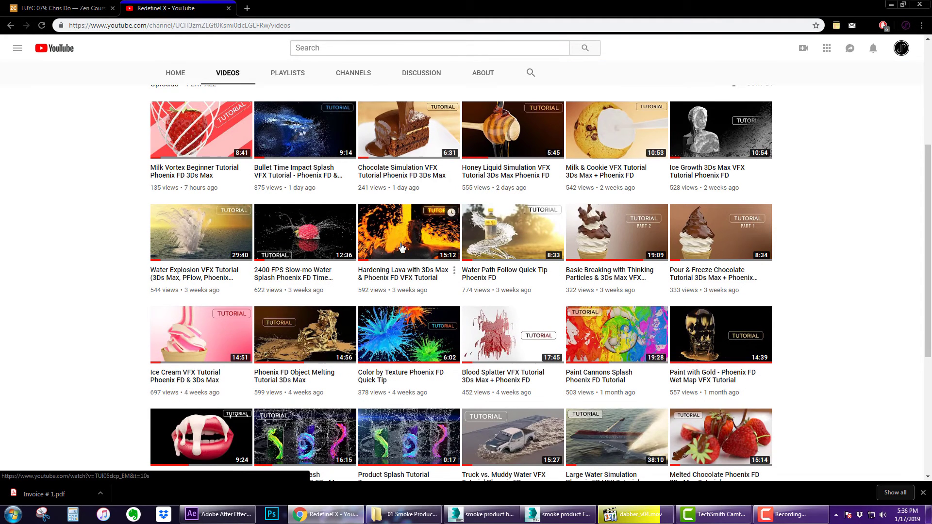
{"action": "scroll", "coordinate": [420, 270], "scroll_direction": "up", "scroll_amount": 2}
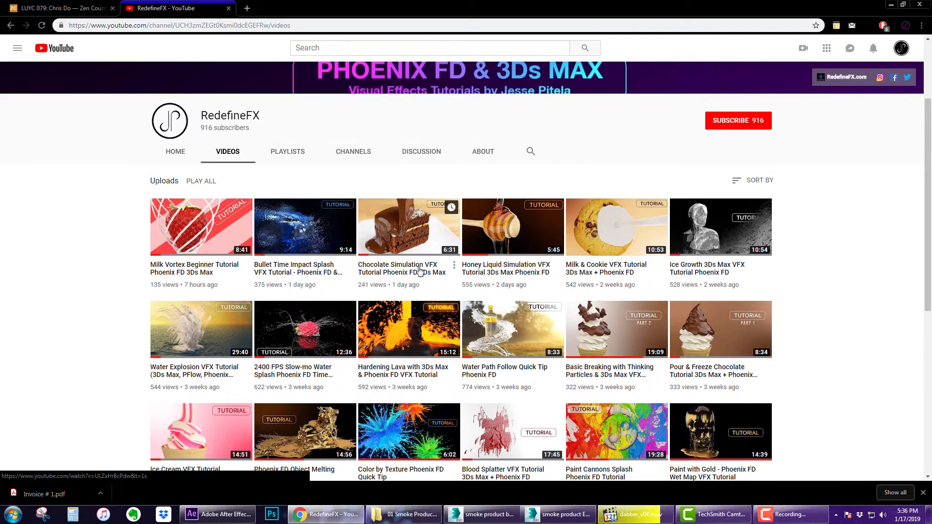
{"action": "scroll", "coordinate": [389, 214], "scroll_direction": "down", "scroll_amount": 1}
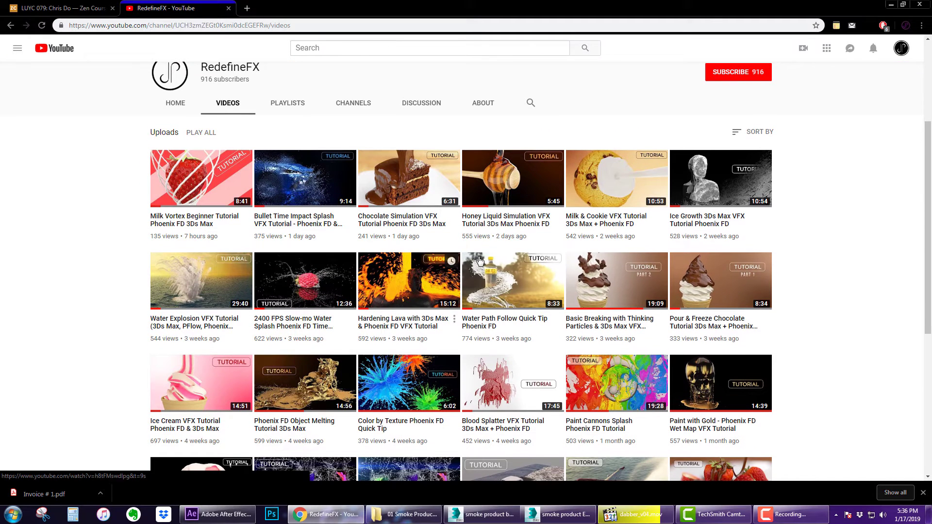
{"action": "left_click", "coordinate": [173, 103]}
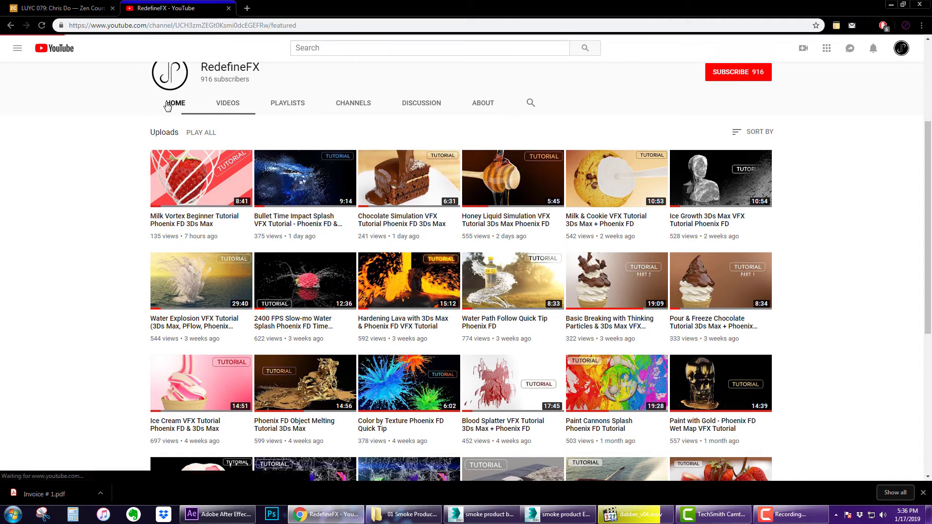
{"action": "scroll", "coordinate": [461, 203], "scroll_direction": "down", "scroll_amount": 6}
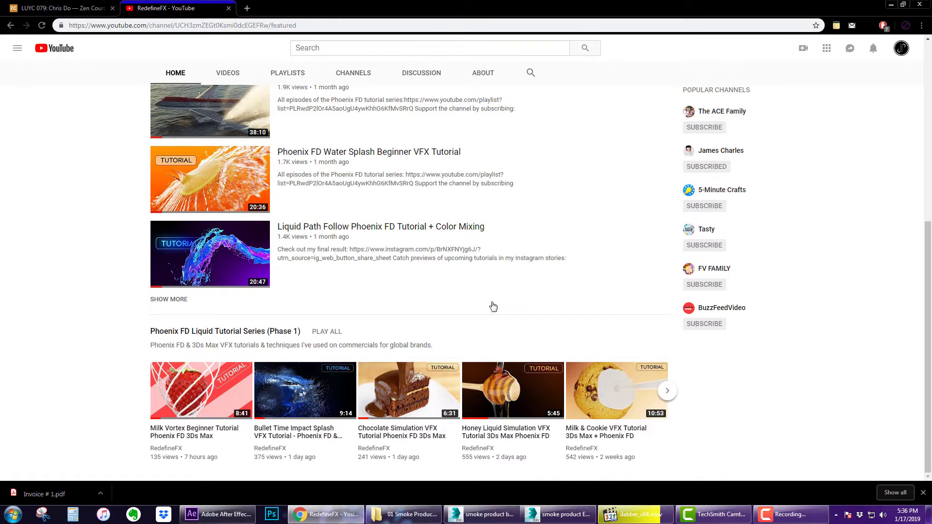
{"action": "scroll", "coordinate": [494, 321], "scroll_direction": "up", "scroll_amount": 6}
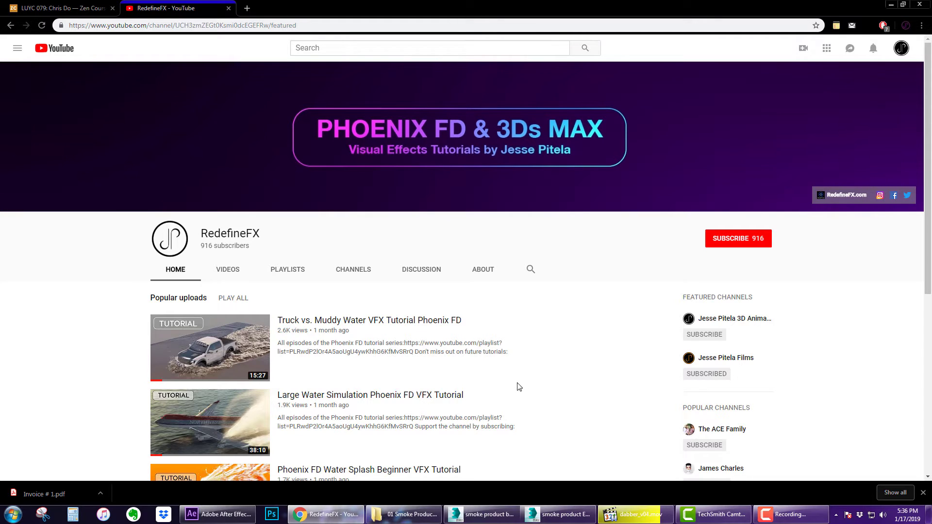
Minimize Chrome and scrub dabber_v04.mov between 00:50 and 00:53, settling on 00:51
{"action": "left_click", "coordinate": [891, 5]}
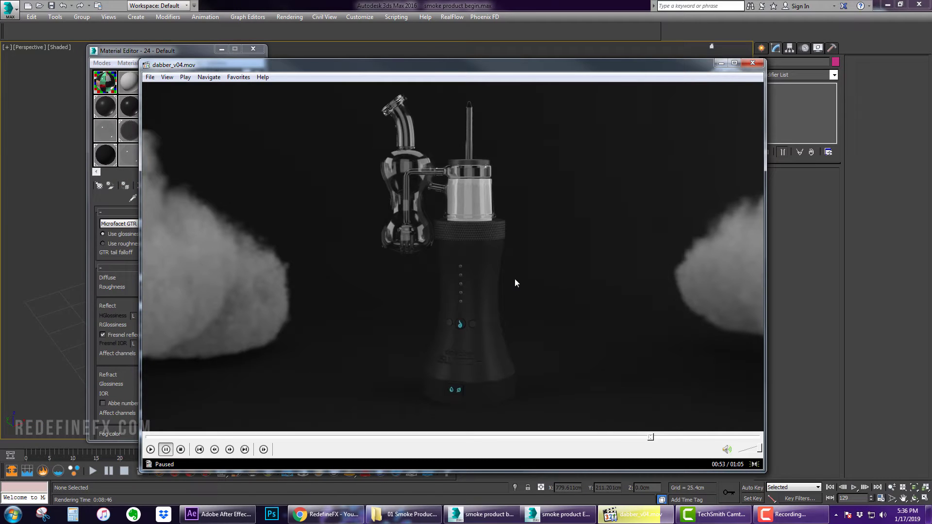
{"action": "left_click", "coordinate": [632, 437]}
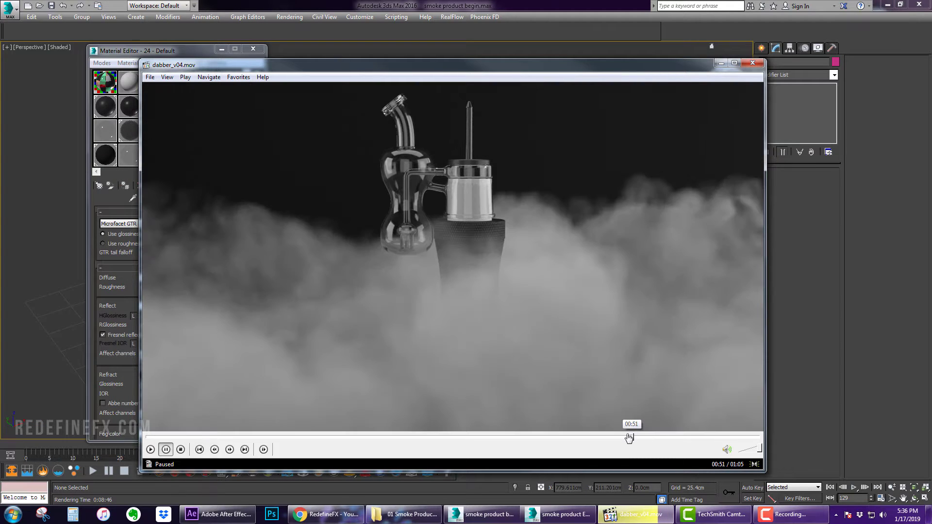
{"action": "left_click", "coordinate": [626, 437]}
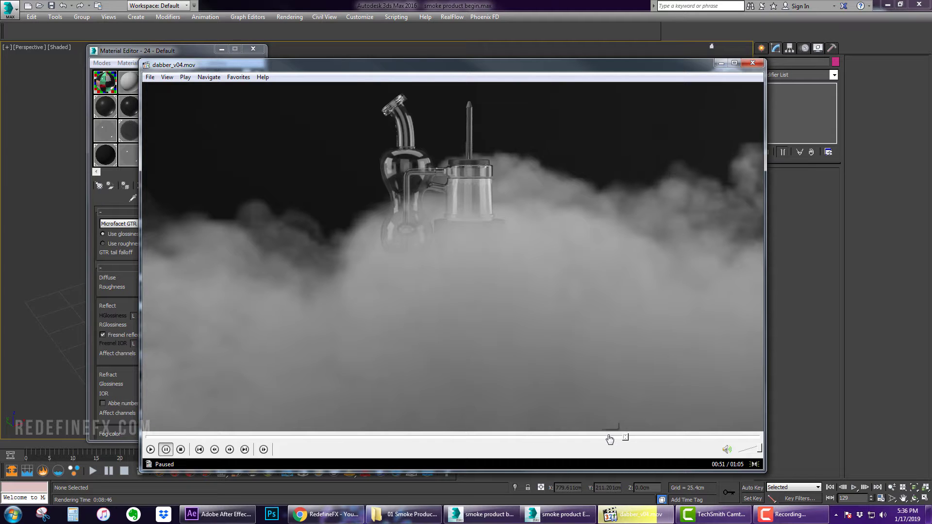
{"action": "left_click_drag", "start_coordinate": [609, 438], "coordinate": [641, 440]}
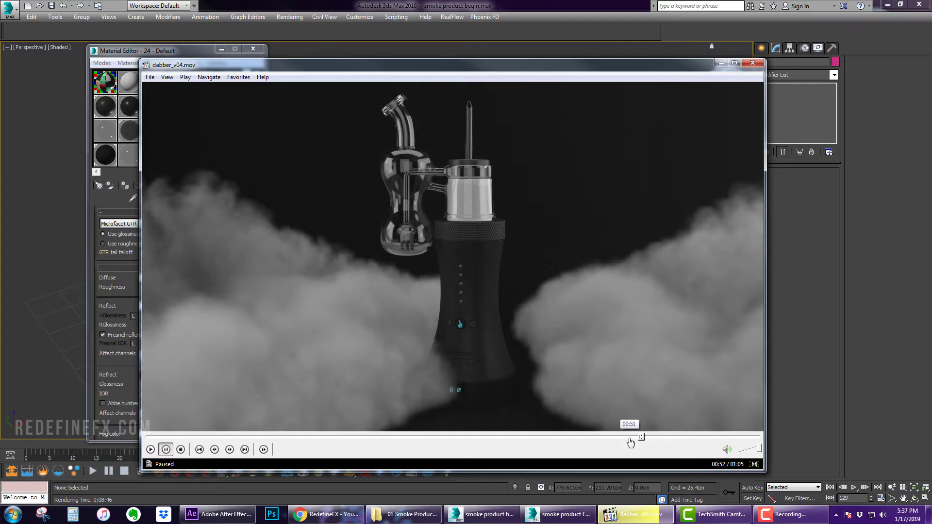
{"action": "left_click_drag", "start_coordinate": [628, 439], "coordinate": [649, 441]}
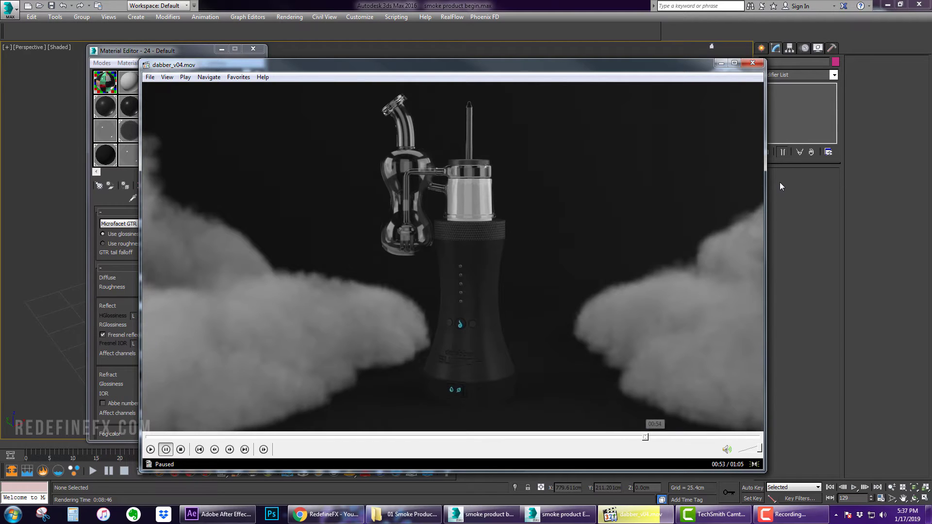
{"action": "key", "text": "Left"}
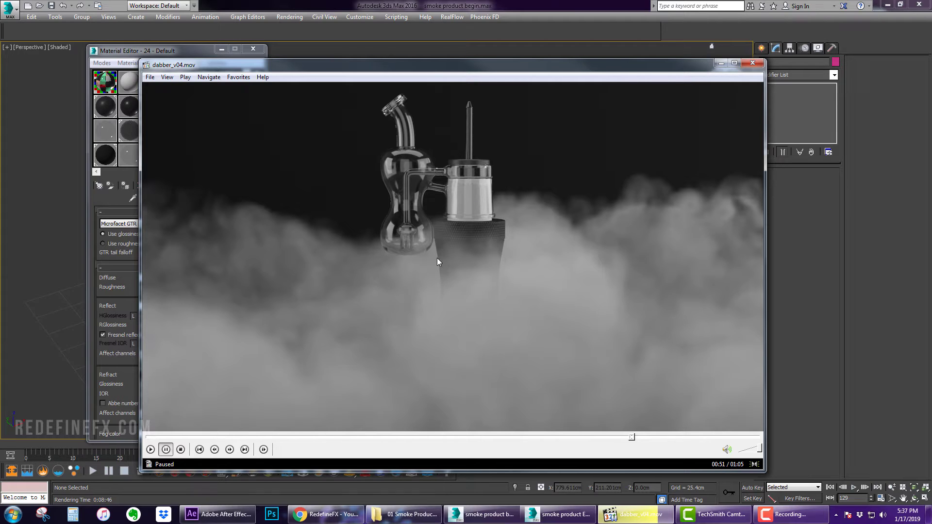
Hide the player and orbit the 3ds Max view around the vaporizer model
{"action": "left_click", "coordinate": [391, 240]}
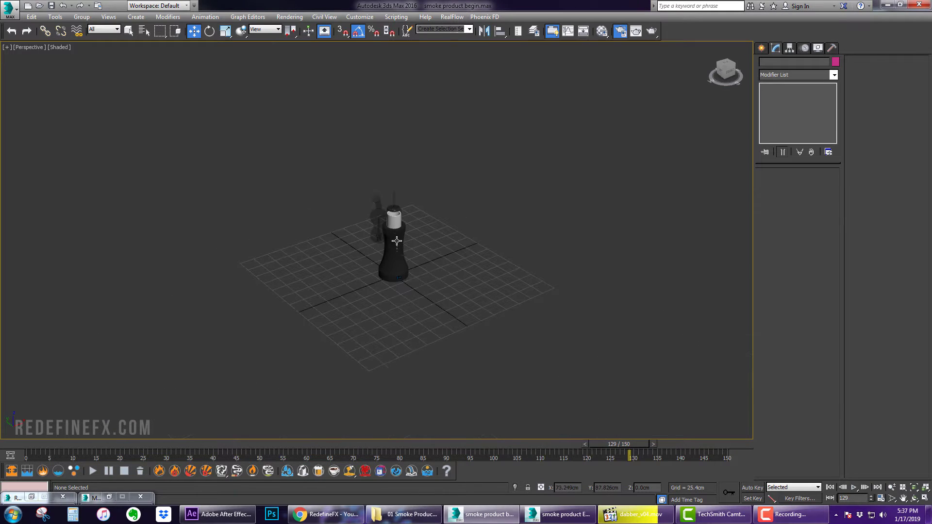
{"action": "scroll", "coordinate": [399, 243], "scroll_direction": "up", "scroll_amount": 5}
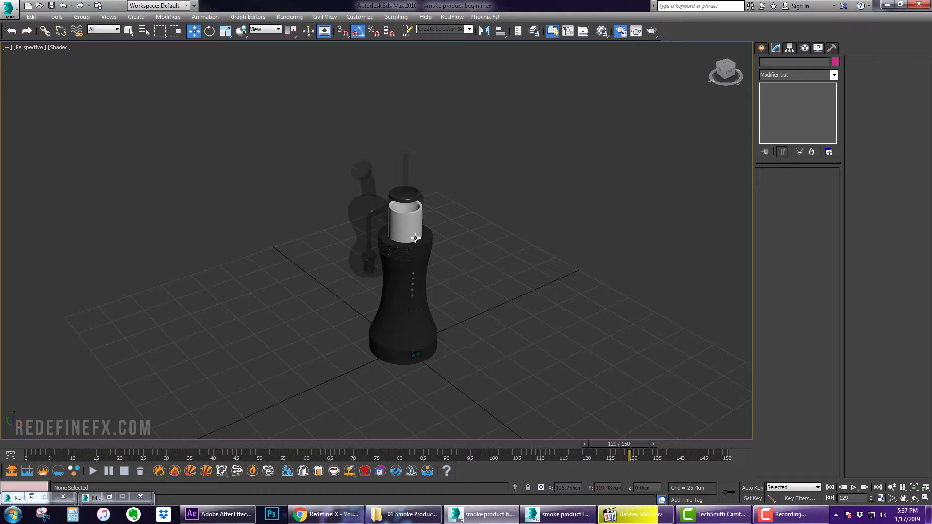
{"action": "middle_click_drag", "start_coordinate": [411, 224], "coordinate": [416, 259], "text": "alt"}
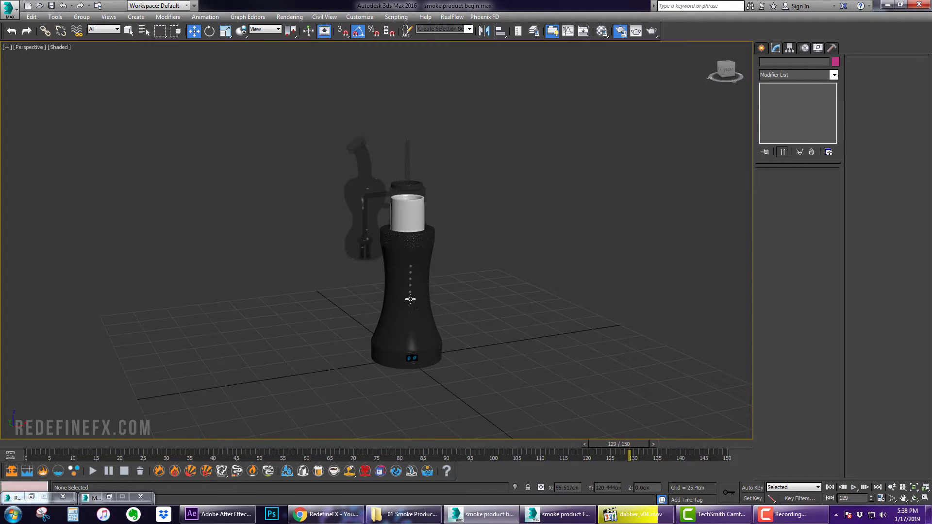
{"action": "middle_click_drag", "start_coordinate": [384, 292], "coordinate": [436, 306], "text": "alt"}
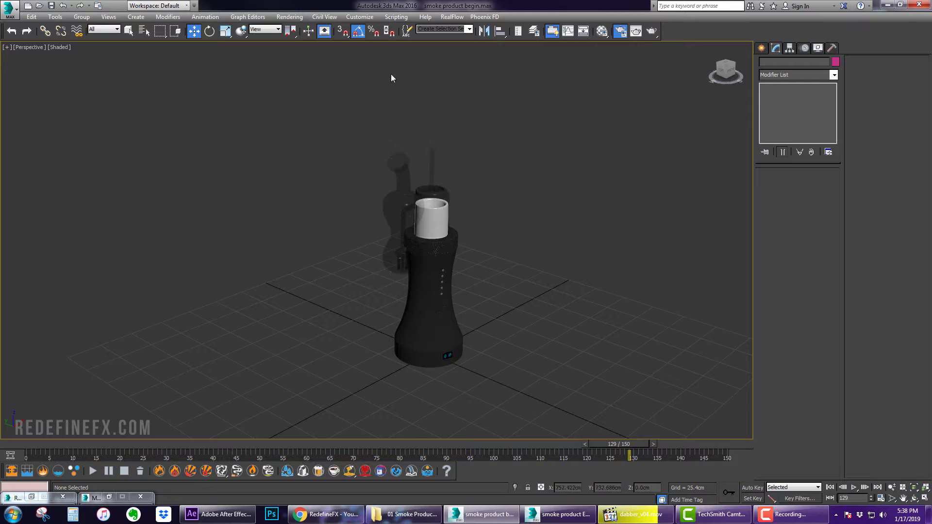
Verify System Unit Setup is 1 Unit = 1.0 Centimeters and accept the Units Setup
{"action": "left_click", "coordinate": [359, 17]}
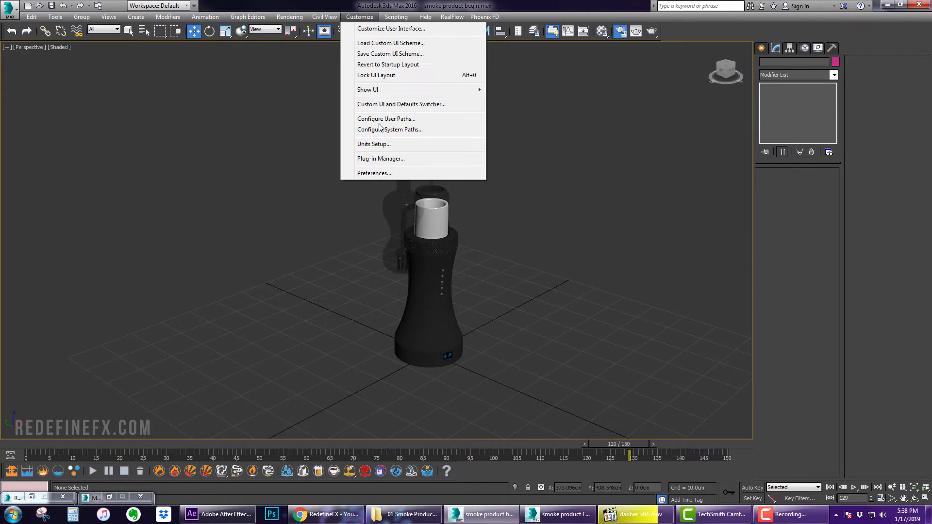
{"action": "left_click", "coordinate": [374, 144]}
{"action": "left_click", "coordinate": [443, 177]}
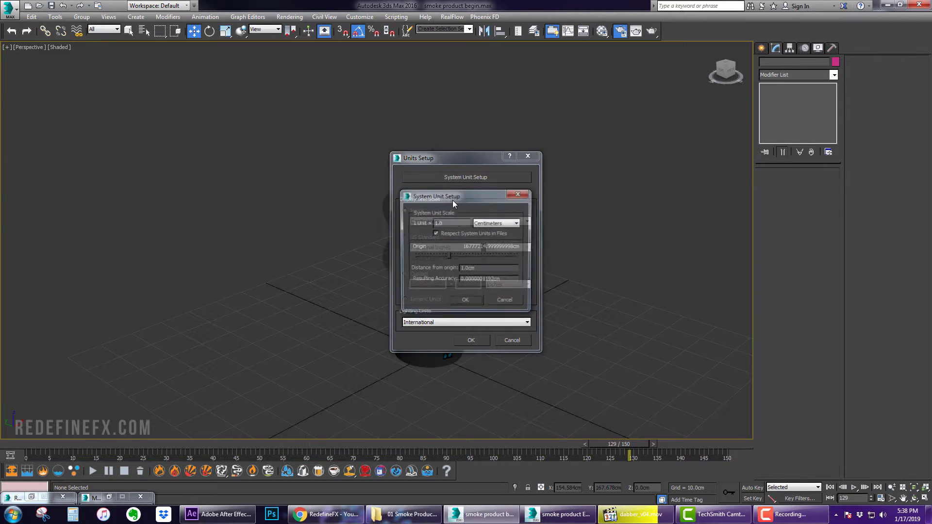
{"action": "left_click", "coordinate": [458, 303]}
{"action": "left_click", "coordinate": [471, 341]}
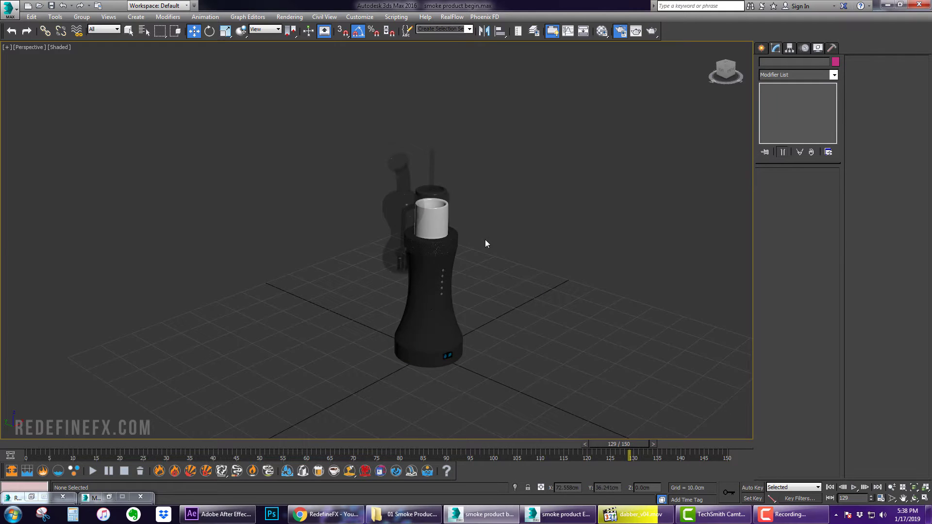
Bring up the Create panel's list of object categories
{"action": "scroll", "coordinate": [485, 240], "scroll_direction": "down", "scroll_amount": 5}
{"action": "left_click", "coordinate": [761, 48]}
{"action": "left_click", "coordinate": [798, 77]}
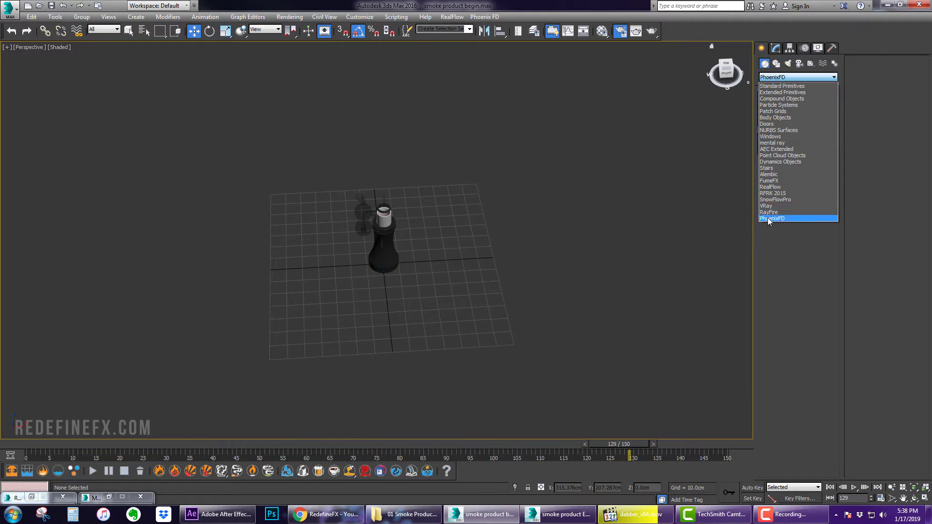
Draw a PhoenixFD FireSmokeSim grid with AutoGrid around the vaporizer
{"action": "left_click", "coordinate": [771, 219]}
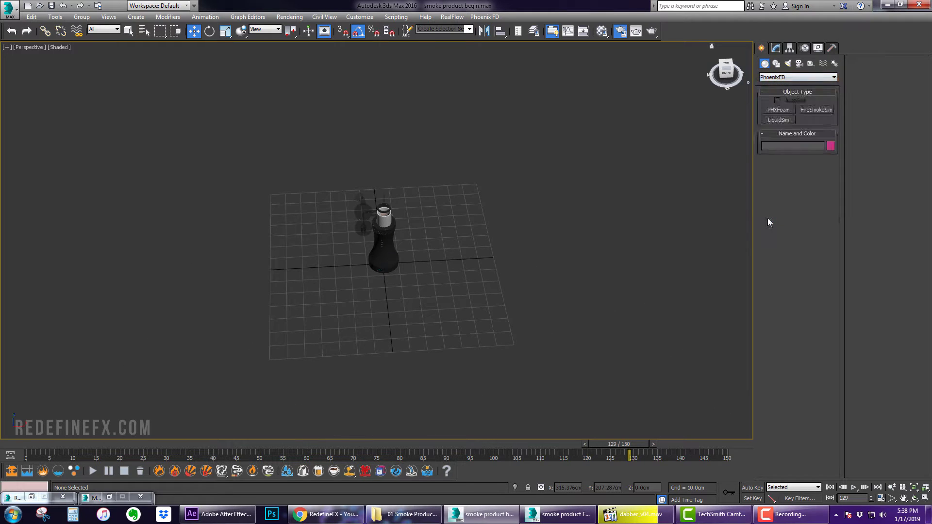
{"action": "left_click", "coordinate": [814, 110]}
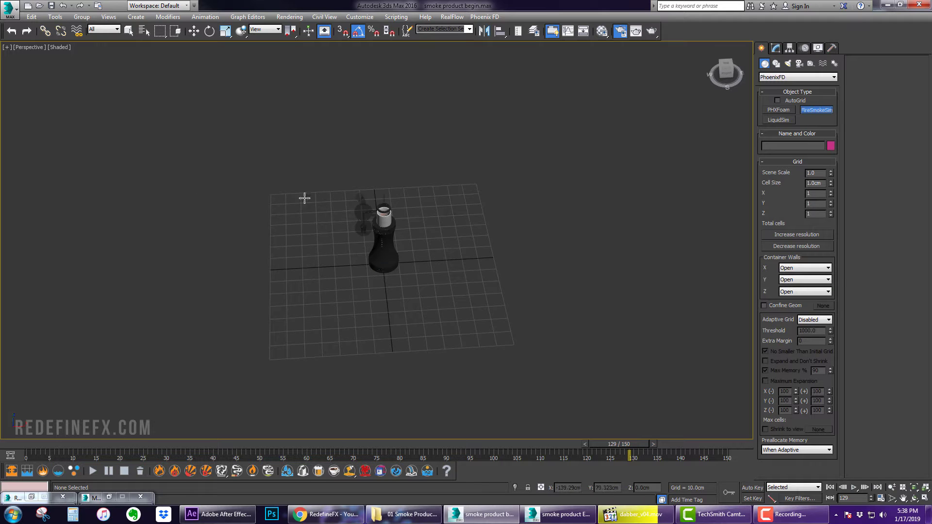
{"action": "left_click", "coordinate": [778, 100]}
{"action": "left_click_drag", "start_coordinate": [120, 191], "coordinate": [697, 387]}
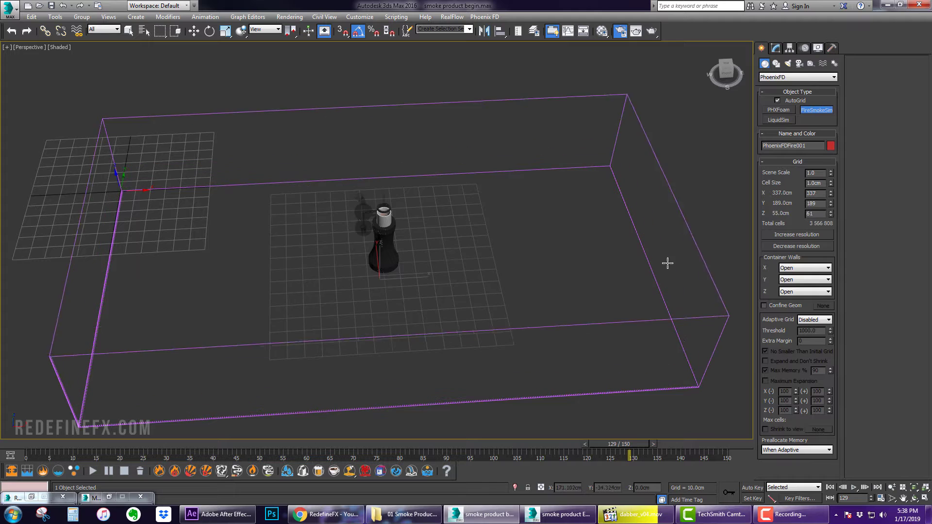
{"action": "left_click", "coordinate": [666, 164]}
{"action": "right_click", "coordinate": [624, 273]}
Glance at the reference smoke render, then orbit and pan the view over the vaporizer
{"action": "middle_click_drag", "start_coordinate": [624, 272], "coordinate": [528, 339], "text": "alt"}
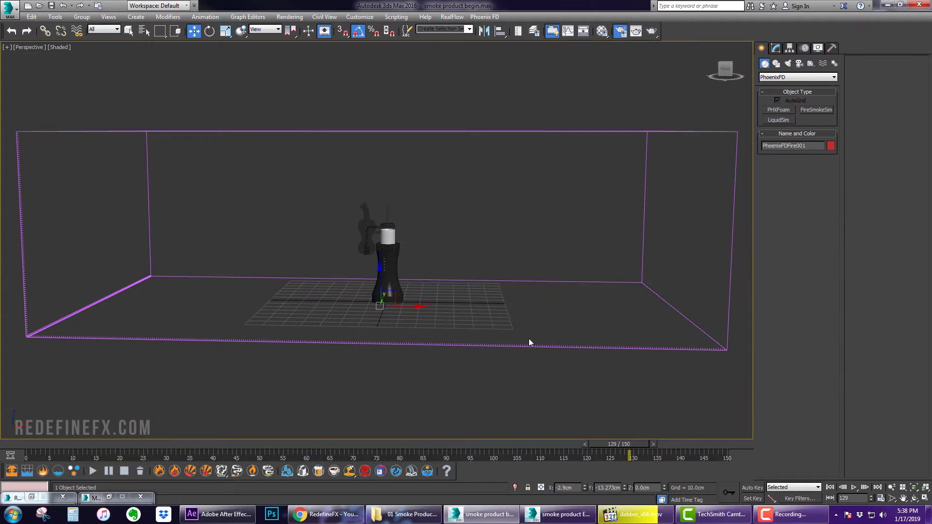
{"action": "left_click", "coordinate": [634, 515]}
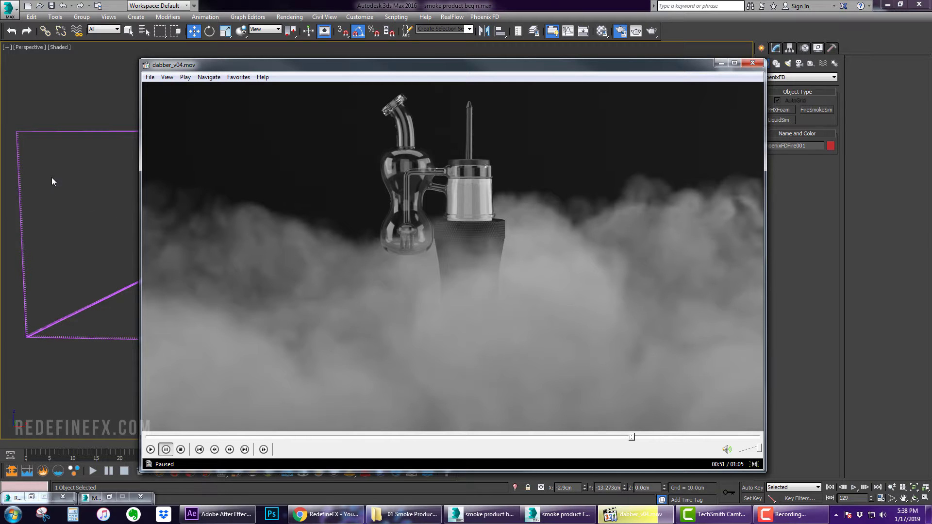
{"action": "left_click", "coordinate": [720, 64]}
{"action": "mouse_move", "coordinate": [428, 237]}
{"action": "middle_mouse_down", "text": "alt"}
{"action": "mouse_move", "coordinate": [434, 243]}
{"action": "mouse_move", "coordinate": [422, 249]}
{"action": "middle_mouse_up", "text": "alt"}
{"action": "scroll", "coordinate": [422, 250], "scroll_direction": "up", "scroll_amount": 5}
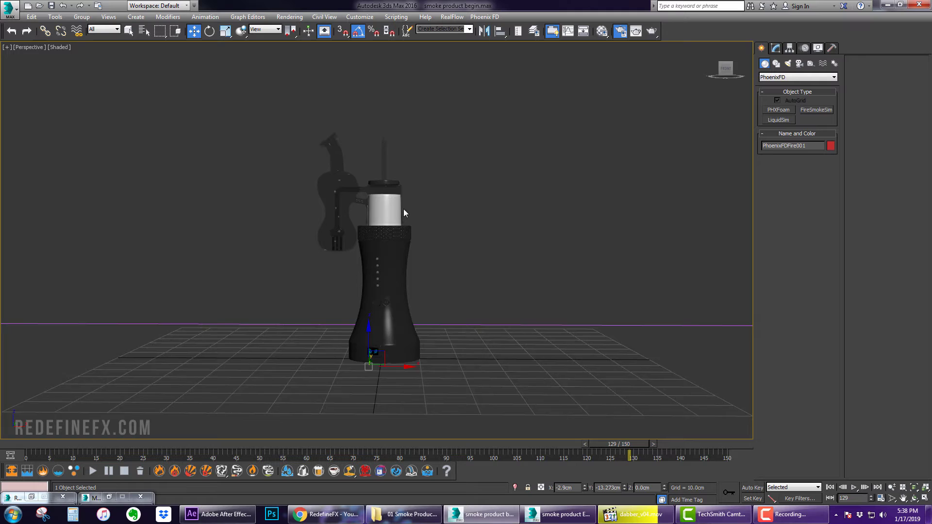
{"action": "middle_click_drag", "start_coordinate": [403, 209], "coordinate": [404, 214]}
Look through the physical camera in a four-view layout and set grid X to 266, Y to 181
{"action": "key", "text": "c"}
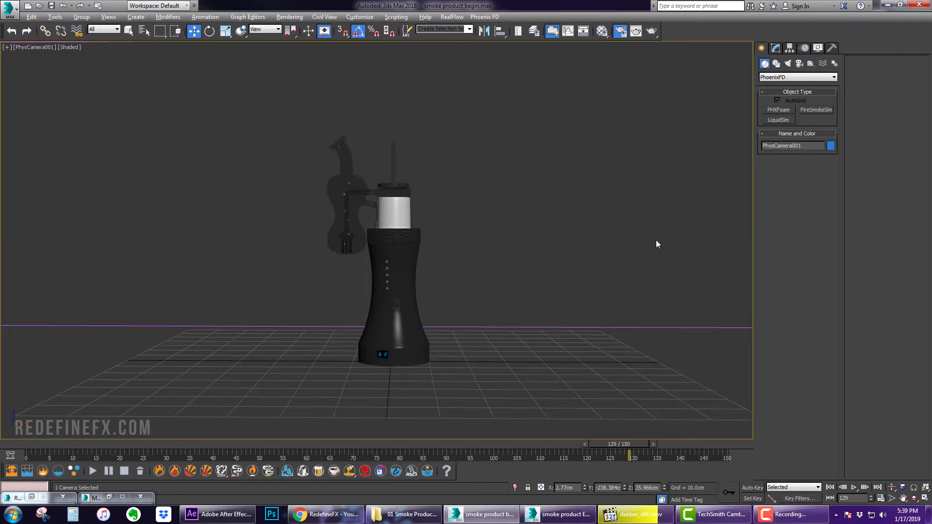
{"action": "key", "text": "alt+w"}
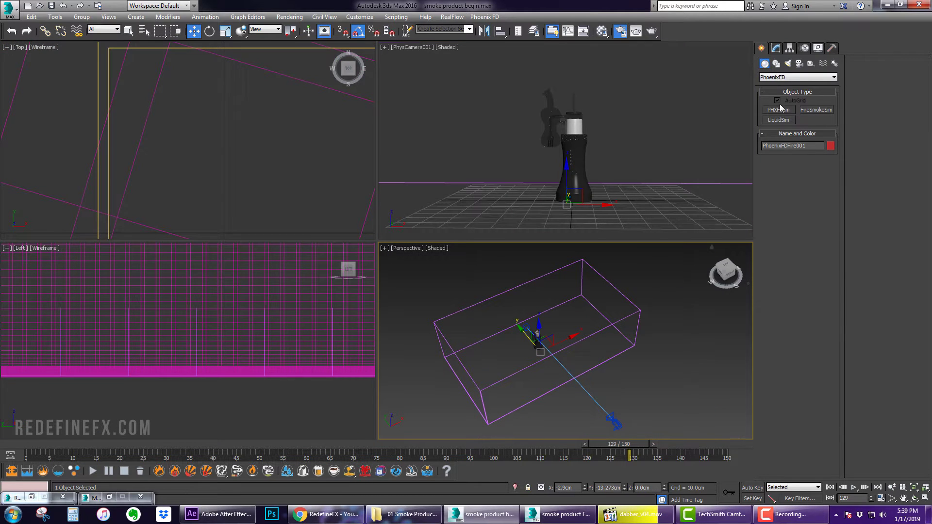
{"action": "left_click", "coordinate": [776, 48]}
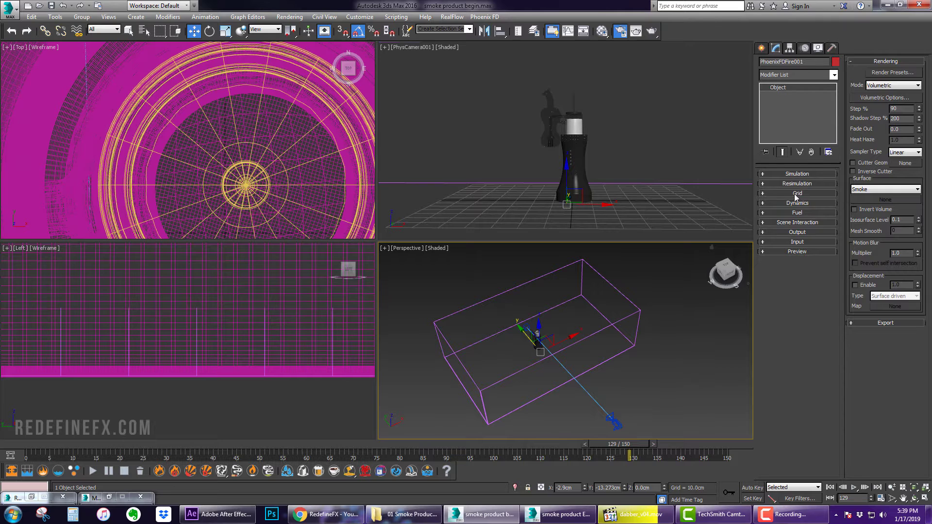
{"action": "left_click_drag", "start_coordinate": [831, 221], "coordinate": [830, 221]}
{"action": "left_click", "coordinate": [723, 276]}
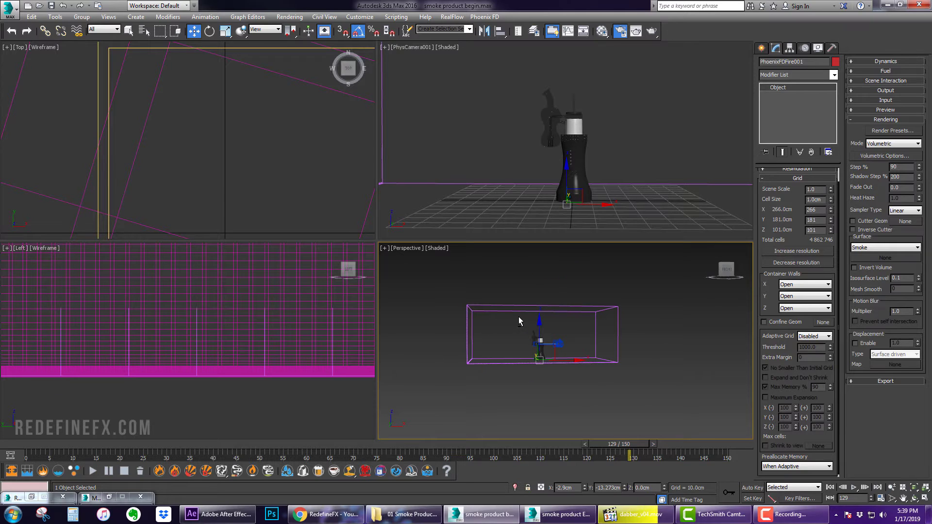
Lower the grid's Z size to 89 and return to a full-screen perspective view
{"action": "left_click_drag", "start_coordinate": [828, 233], "coordinate": [828, 238]}
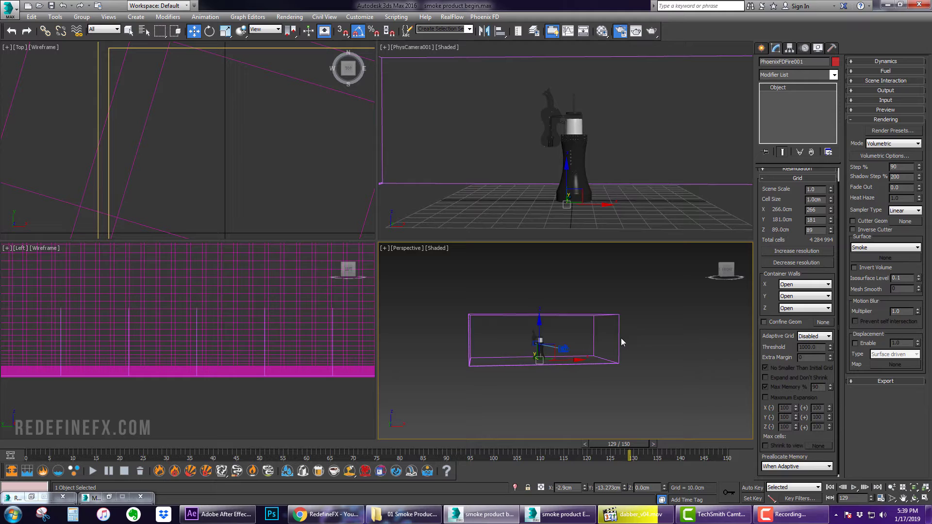
{"action": "middle_click_drag", "start_coordinate": [620, 338], "coordinate": [546, 247], "text": "alt"}
{"action": "key", "text": "alt+w"}
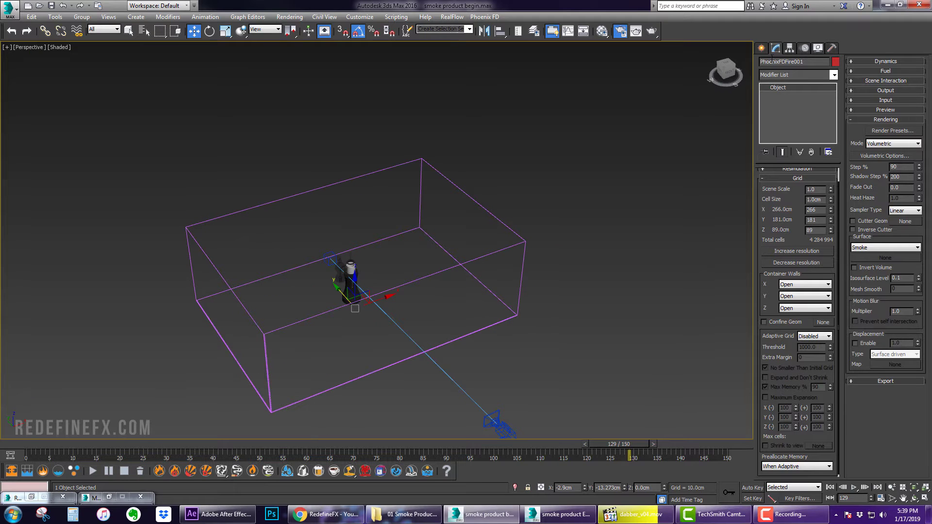
{"action": "left_click", "coordinate": [762, 49]}
Create a thin Standard Primitives cylinder disc beside the grid box
{"action": "left_click", "coordinate": [769, 76]}
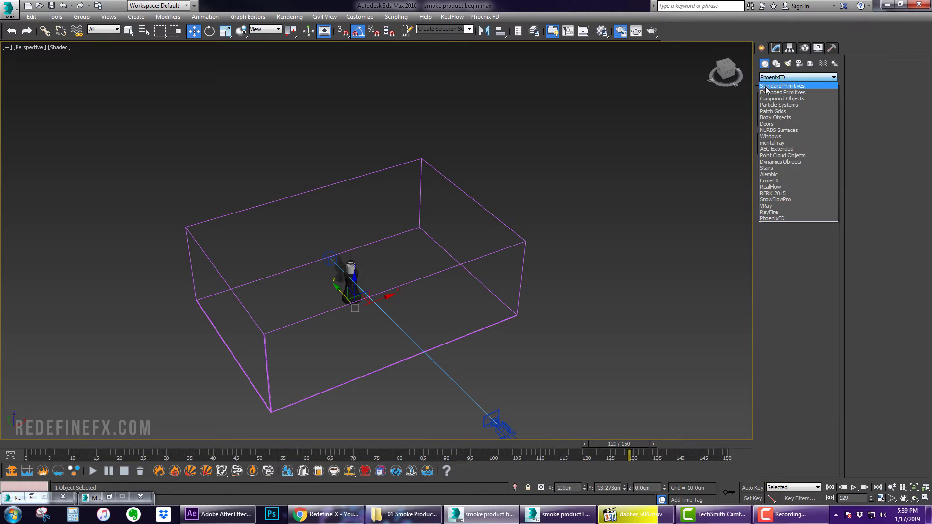
{"action": "left_click", "coordinate": [771, 84]}
{"action": "left_click", "coordinate": [778, 130]}
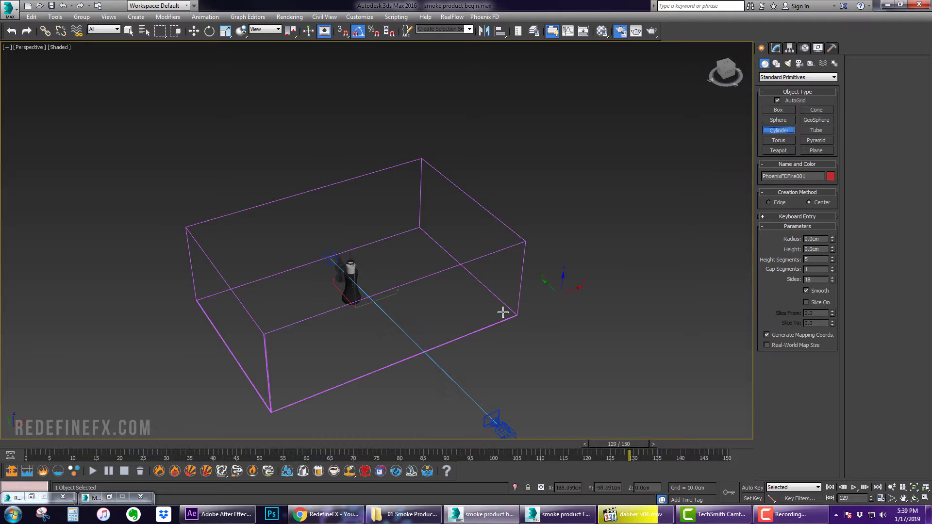
{"action": "mouse_move", "coordinate": [500, 312]}
{"action": "middle_mouse_down", "text": "alt"}
{"action": "mouse_move", "coordinate": [516, 281]}
{"action": "mouse_move", "coordinate": [545, 287]}
{"action": "middle_mouse_up", "text": "alt"}
{"action": "left_click_drag", "start_coordinate": [545, 286], "coordinate": [547, 298]}
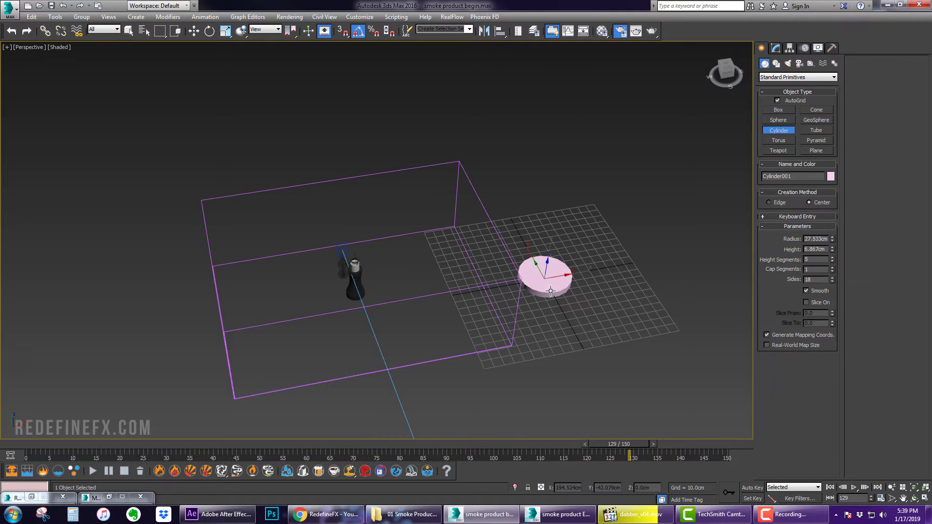
{"action": "left_click", "coordinate": [547, 289]}
Rotate the disc upright with angle snap on
{"action": "key", "text": "e"}
{"action": "middle_click_drag", "start_coordinate": [547, 289], "coordinate": [562, 250], "text": "alt"}
{"action": "key", "text": "a"}
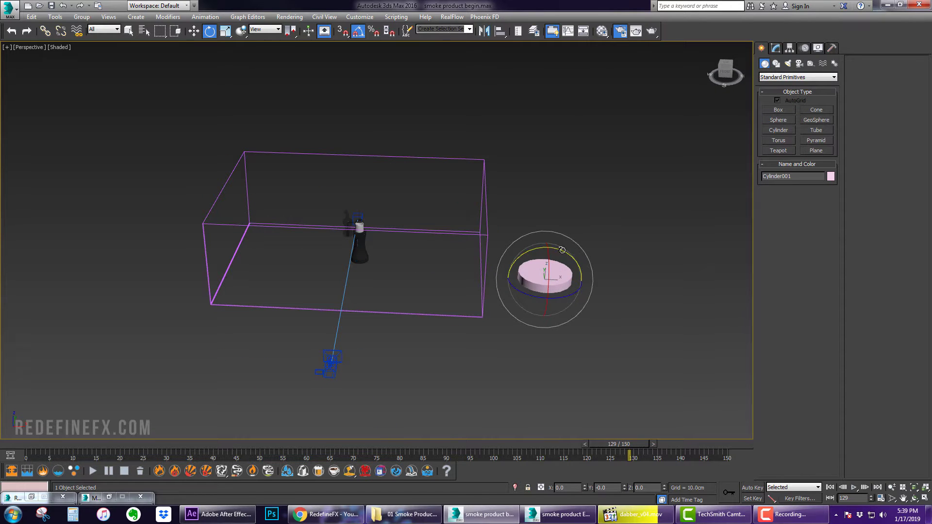
{"action": "left_click_drag", "start_coordinate": [562, 250], "coordinate": [519, 243]}
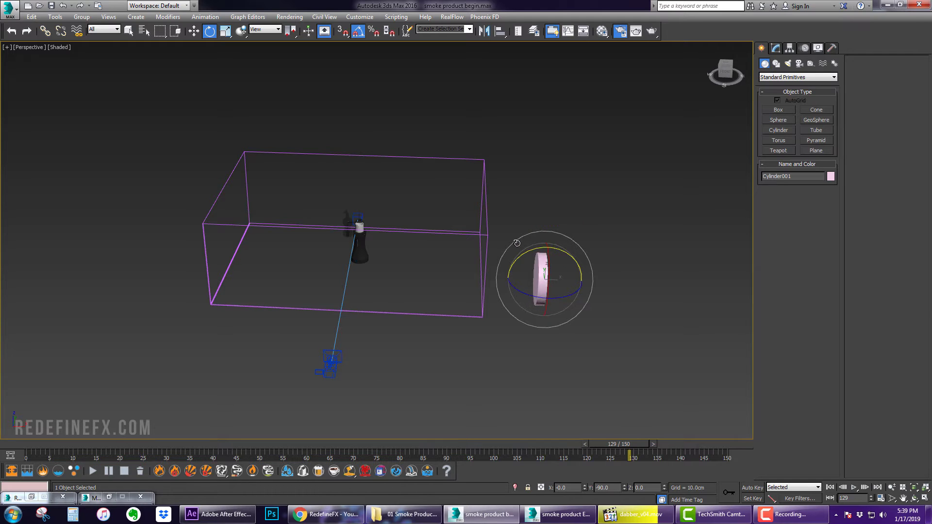
{"action": "key", "text": "shift+z"}
{"action": "key", "text": "w"}
Convert the cylinder to an Editable Poly and enter Polygon level
{"action": "left_click", "coordinate": [775, 48]}
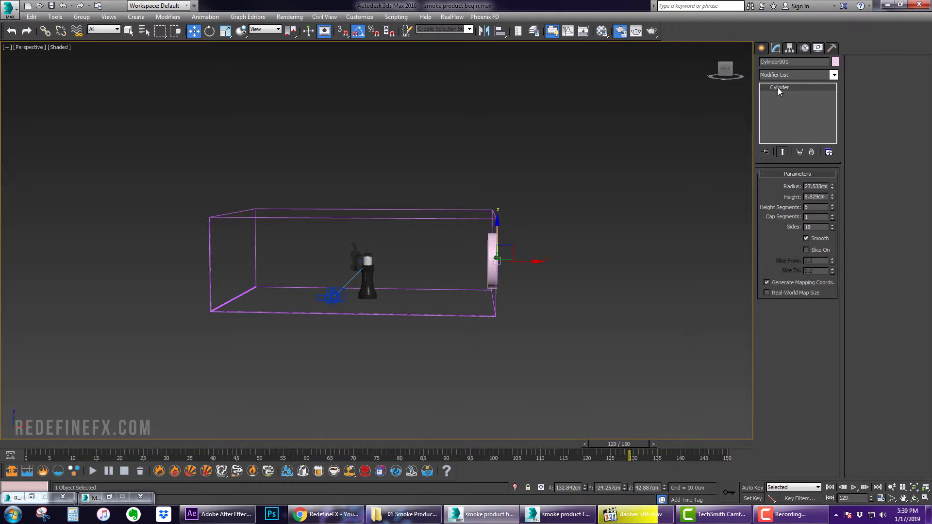
{"action": "right_click", "coordinate": [778, 88]}
{"action": "left_click", "coordinate": [820, 151]}
{"action": "left_click", "coordinate": [764, 87]}
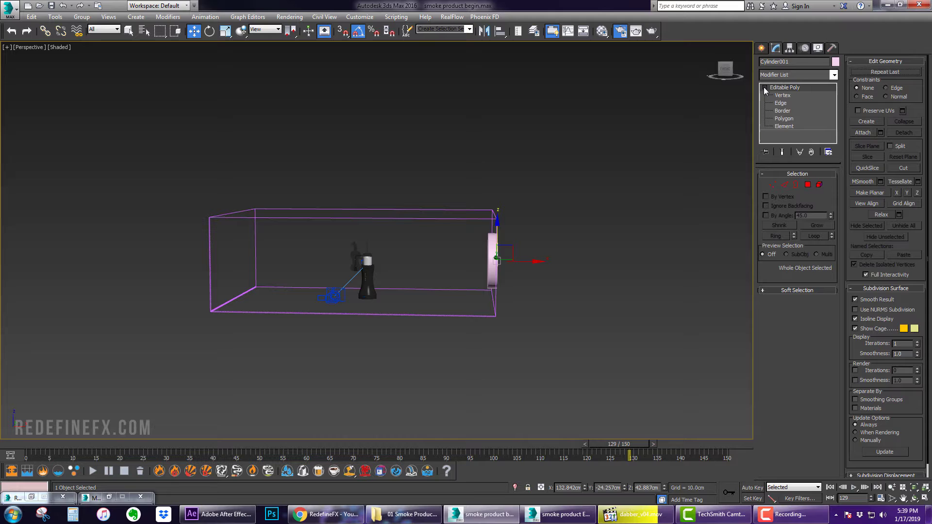
{"action": "left_click", "coordinate": [784, 119]}
Assign material ID 5 to the disc's front face and invert the selection to its side faces
{"action": "middle_click_drag", "start_coordinate": [456, 285], "coordinate": [484, 260], "text": "alt"}
{"action": "scroll", "coordinate": [459, 233], "scroll_direction": "up", "scroll_amount": 4}
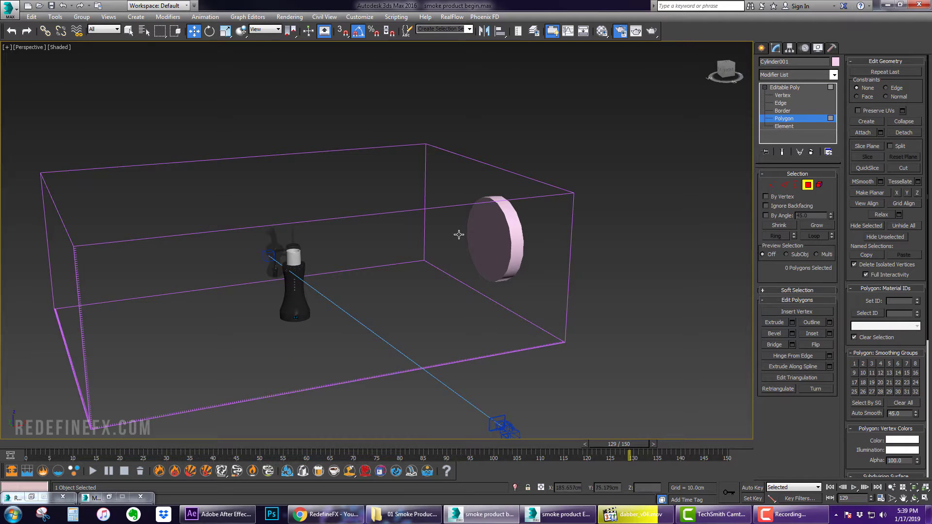
{"action": "left_click", "coordinate": [492, 219]}
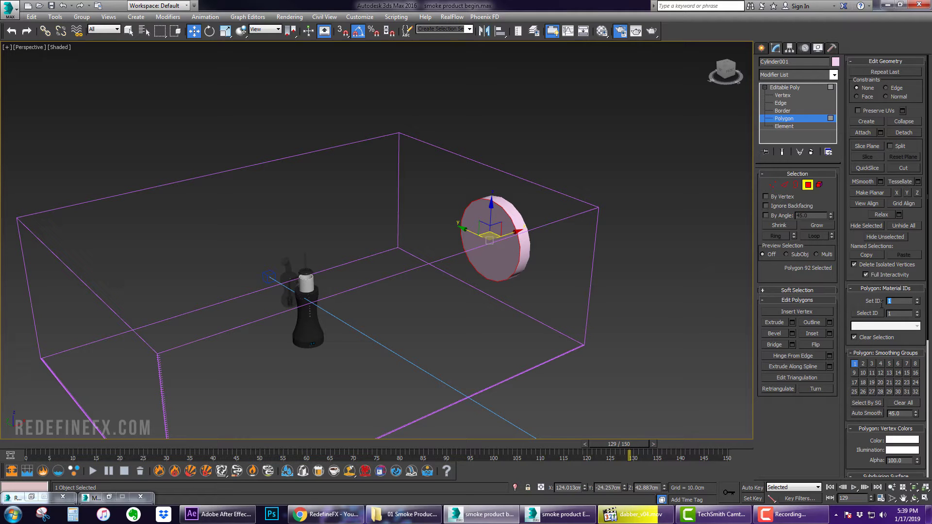
{"action": "key", "text": "Return"}
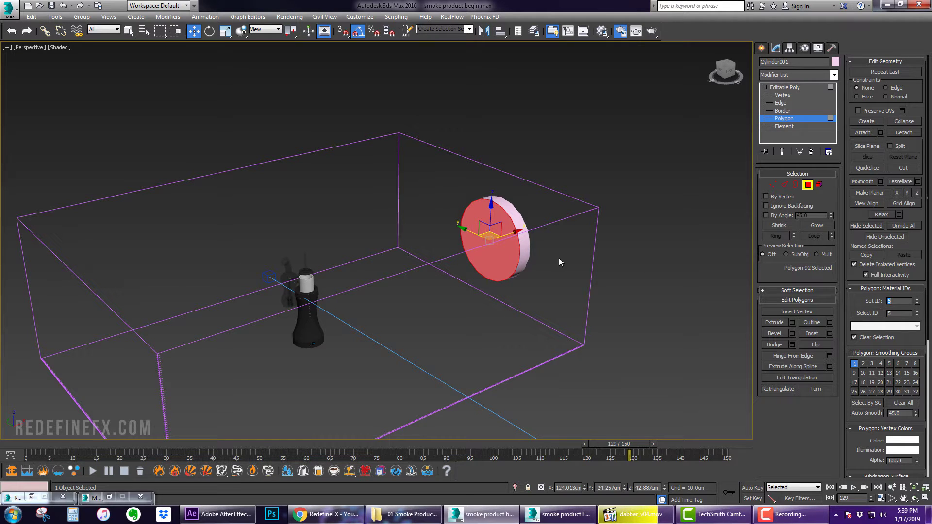
{"action": "middle_click_drag", "start_coordinate": [559, 258], "coordinate": [535, 249], "text": "alt"}
{"action": "key", "text": "ctrl+i"}
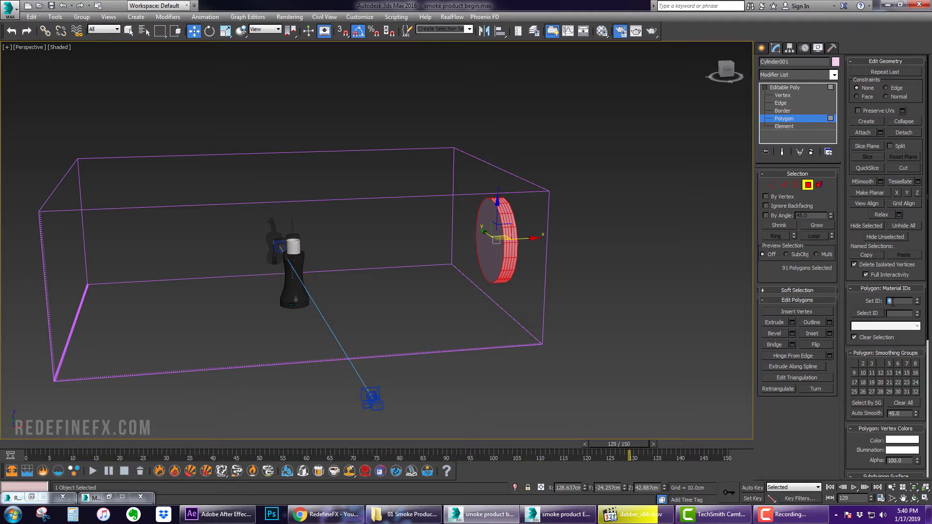
Shift-clone the disc as an element, turn it around, and place it at the box's left end
{"action": "left_click", "coordinate": [786, 127]}
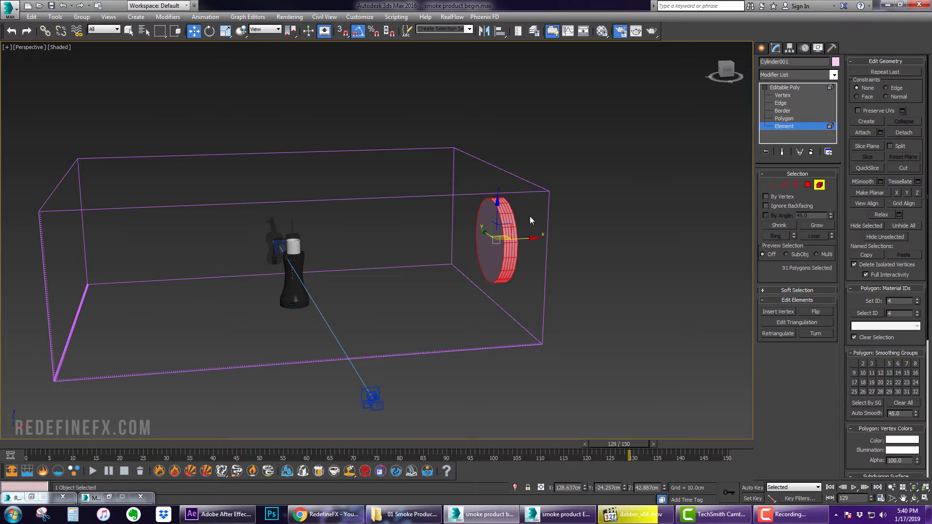
{"action": "left_click", "coordinate": [488, 232]}
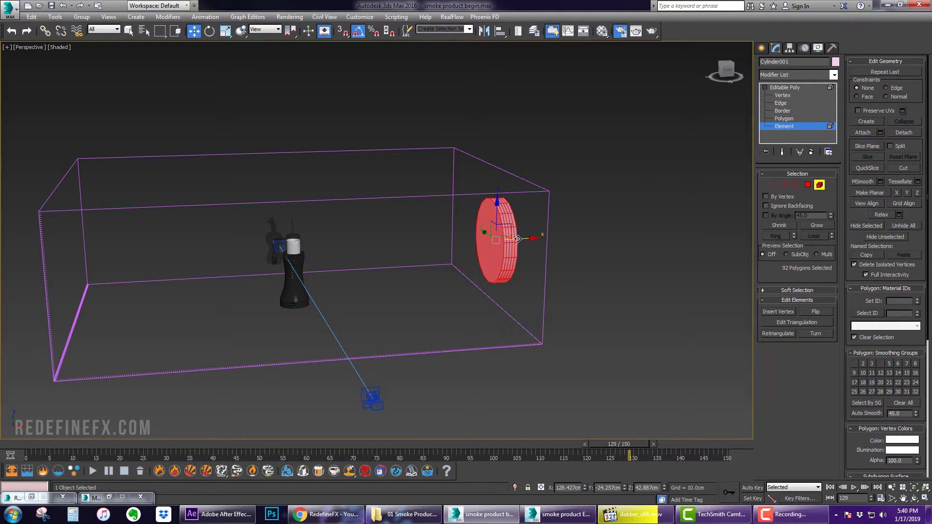
{"action": "left_click_drag", "start_coordinate": [520, 239], "coordinate": [223, 239], "text": "shift"}
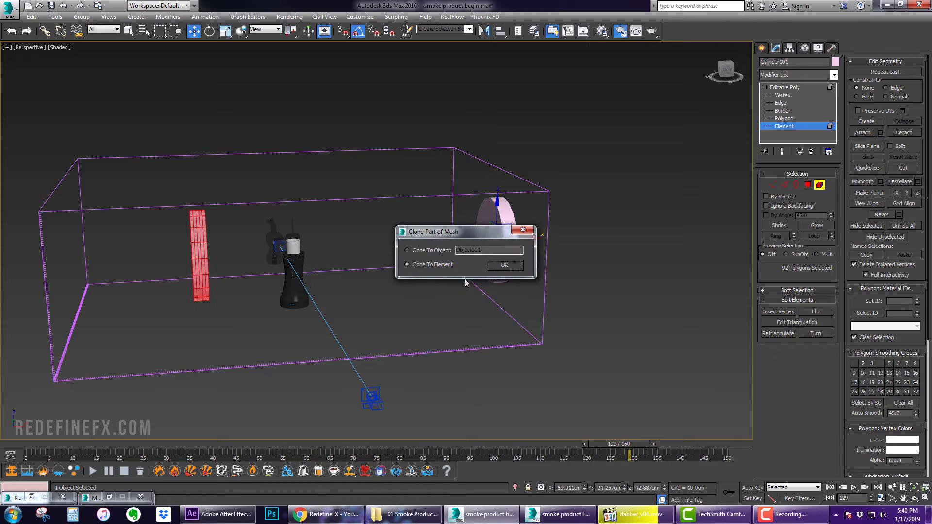
{"action": "left_click", "coordinate": [504, 266]}
{"action": "key", "text": "e"}
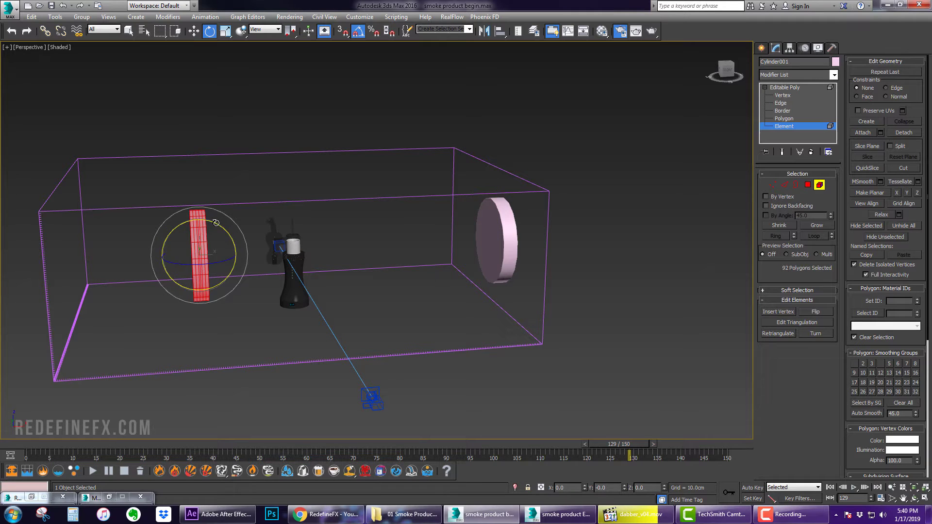
{"action": "mouse_move", "coordinate": [217, 224]}
{"action": "left_mouse_down"}
{"action": "mouse_move", "coordinate": [267, 270]}
{"action": "mouse_move", "coordinate": [100, 253]}
{"action": "left_mouse_up"}
{"action": "key", "text": "w"}
{"action": "middle_click_drag", "start_coordinate": [99, 254], "coordinate": [110, 260], "text": "alt"}
Select the right disc's faces, leave sub-object mode, and rename the object Emitter
{"action": "key", "text": "4"}
{"action": "left_click", "coordinate": [470, 222]}
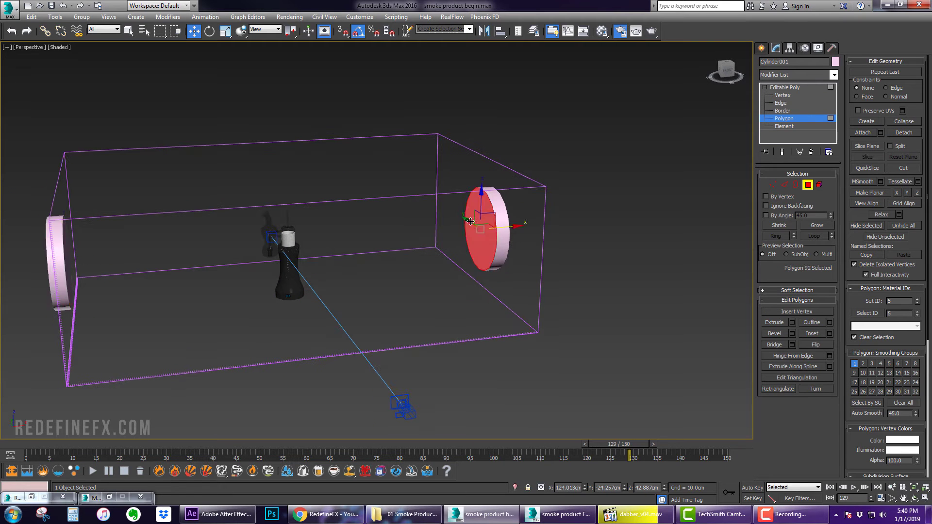
{"action": "left_click", "coordinate": [783, 87]}
{"action": "left_click", "coordinate": [782, 62]}
{"action": "type", "text": "Emitter"}
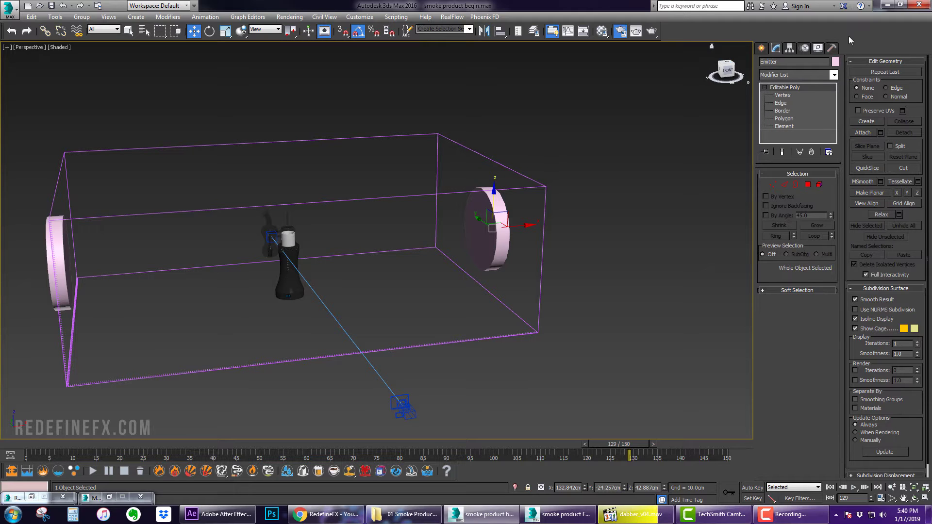
Create a PhoenixFD PHXSource helper at the scene's lower right
{"action": "left_click", "coordinate": [761, 47]}
{"action": "left_click", "coordinate": [810, 65]}
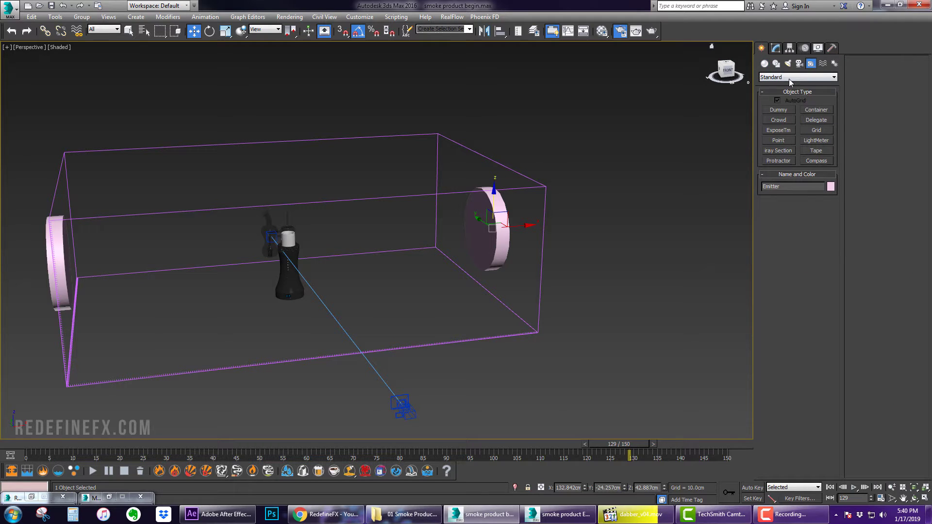
{"action": "left_click", "coordinate": [798, 77]}
{"action": "left_click", "coordinate": [797, 170]}
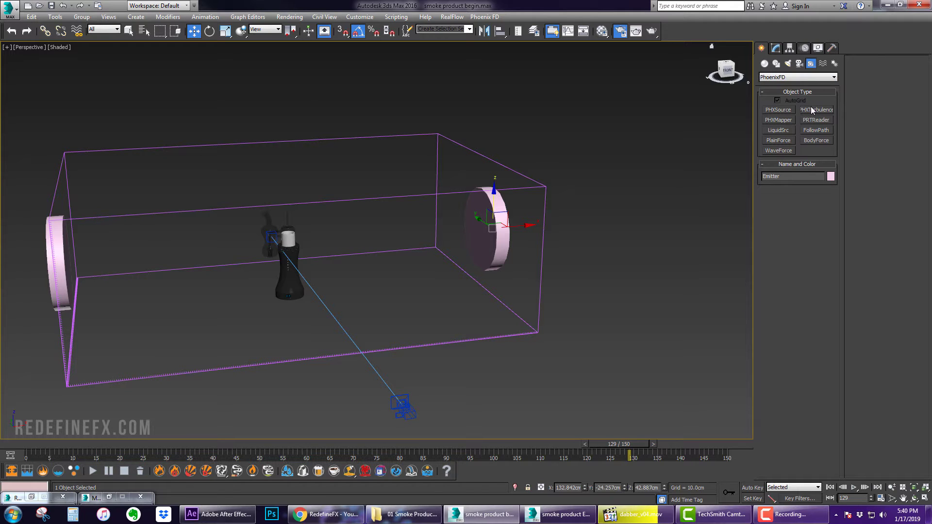
{"action": "left_click", "coordinate": [779, 110]}
{"action": "left_click_drag", "start_coordinate": [571, 346], "coordinate": [583, 362]}
{"action": "middle_click_drag", "start_coordinate": [582, 362], "coordinate": [599, 340], "text": "alt"}
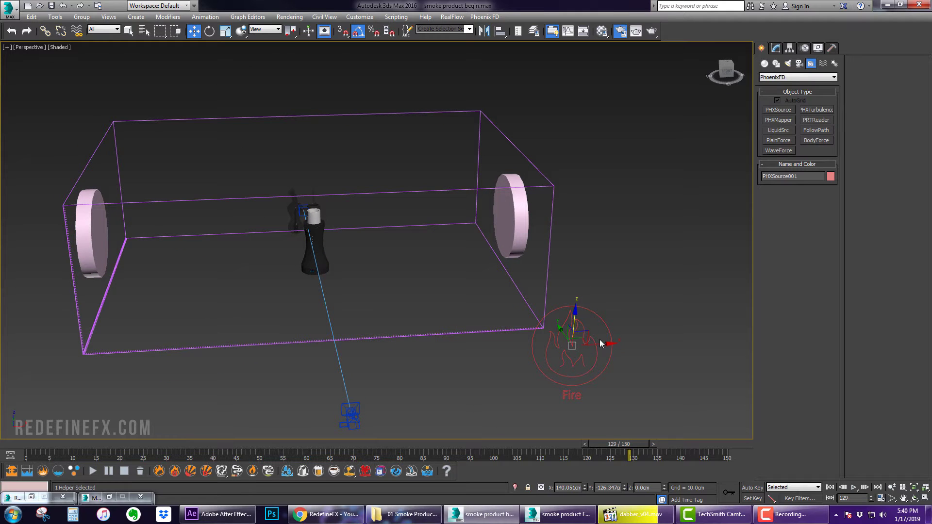
Add Emitter as the source's emitter node, with Outgoing Velocity 25 cm and Temperature 400
{"action": "left_click", "coordinate": [778, 49]}
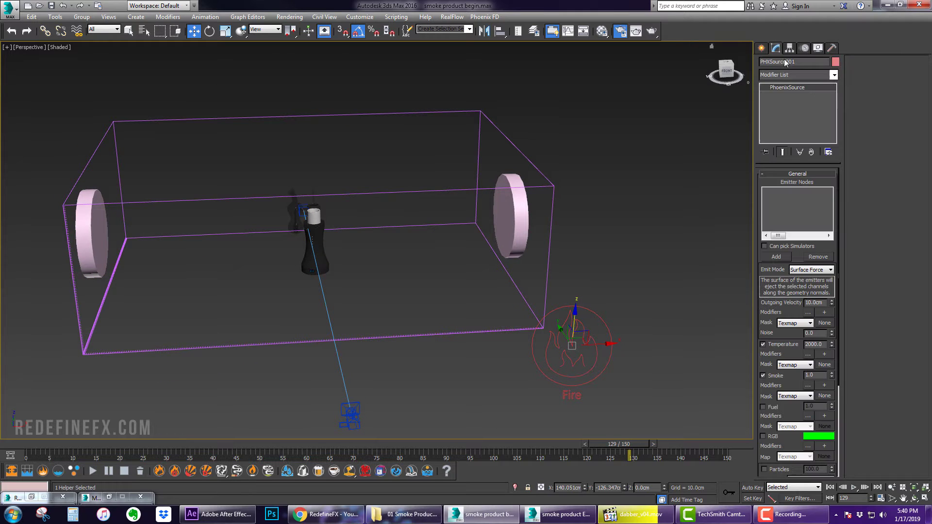
{"action": "left_click", "coordinate": [776, 255]}
{"action": "left_click", "coordinate": [521, 210]}
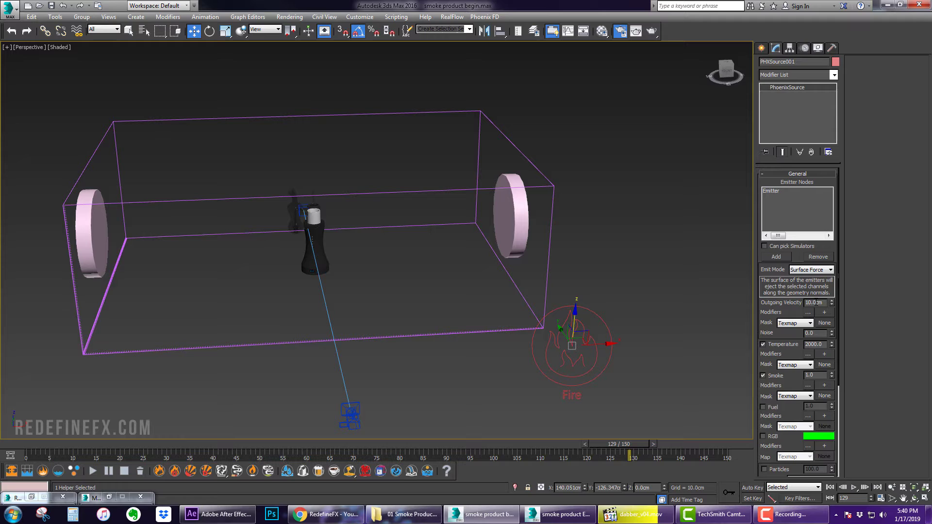
{"action": "left_click_drag", "start_coordinate": [823, 303], "coordinate": [778, 305]}
{"action": "type", "text": "25"}
{"action": "key", "text": "Return"}
{"action": "left_click_drag", "start_coordinate": [827, 346], "coordinate": [797, 349]}
Orbit to a frontal view of the box and check the reference smoke render
{"action": "middle_click_drag", "start_coordinate": [551, 310], "coordinate": [534, 272], "text": "alt"}
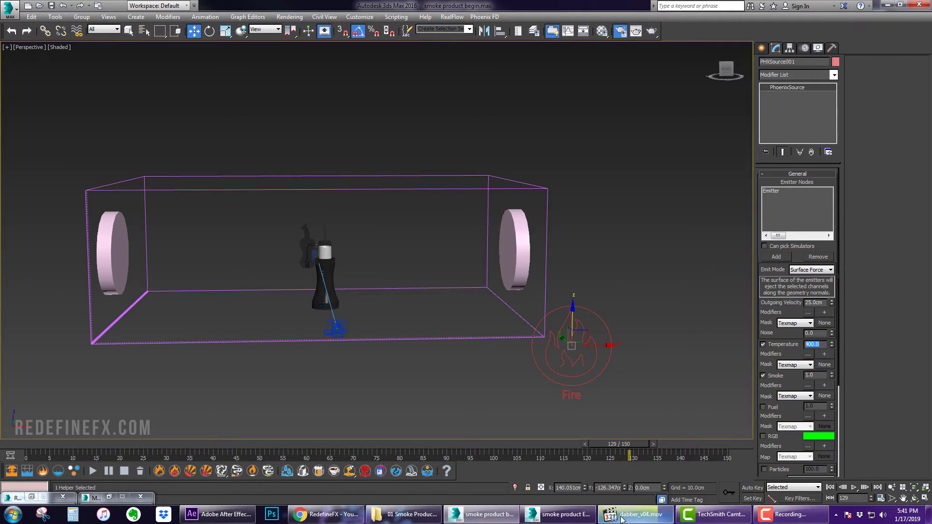
{"action": "left_click", "coordinate": [636, 514]}
{"action": "left_click_drag", "start_coordinate": [612, 443], "coordinate": [628, 439]}
{"action": "left_click", "coordinate": [720, 64]}
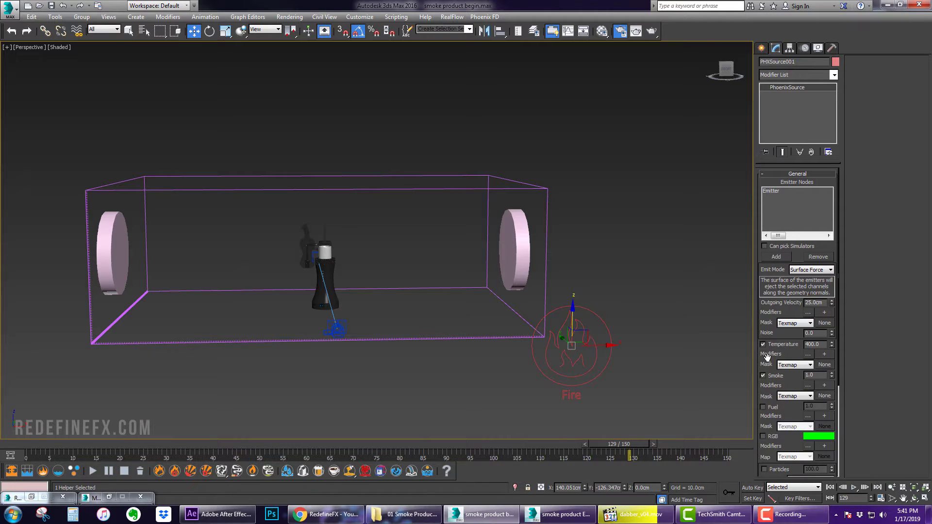
{"action": "left_click_drag", "start_coordinate": [789, 379], "coordinate": [796, 231]}
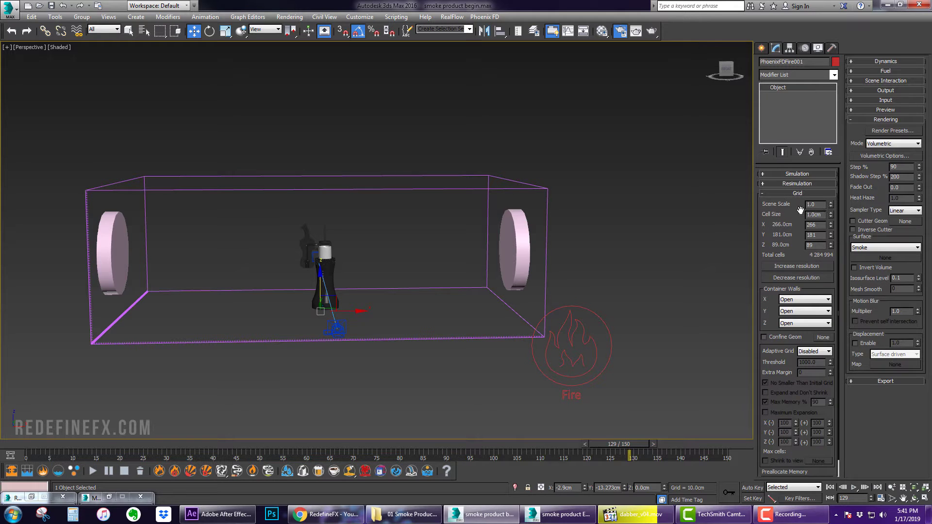
Orbit around the container box, check the reference render, and select the Cell Size value
{"action": "middle_click_drag", "start_coordinate": [352, 216], "coordinate": [388, 243], "text": "alt"}
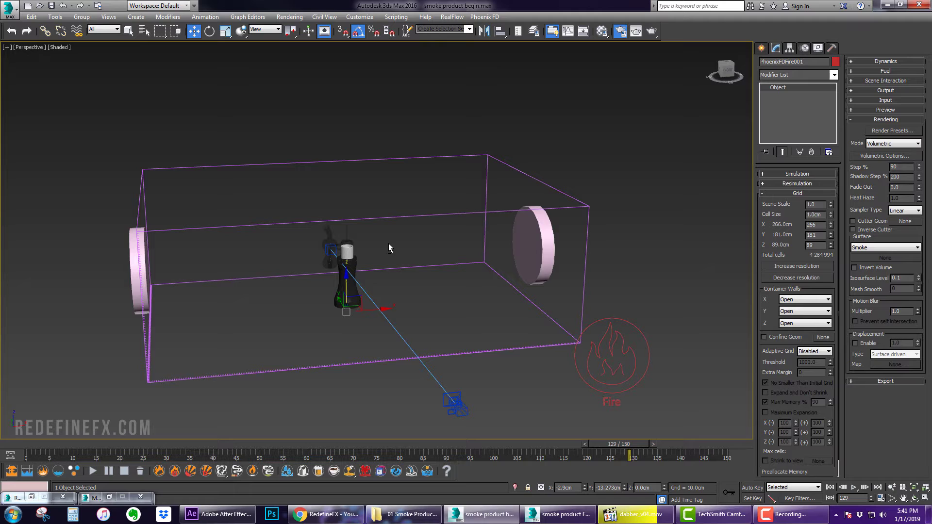
{"action": "middle_click_drag", "start_coordinate": [444, 258], "coordinate": [581, 348], "text": "alt"}
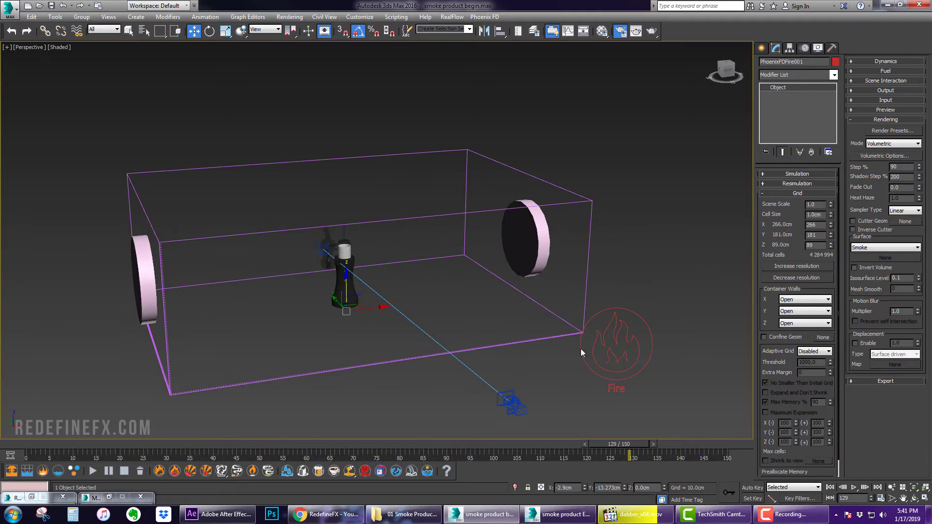
{"action": "left_click", "coordinate": [619, 516]}
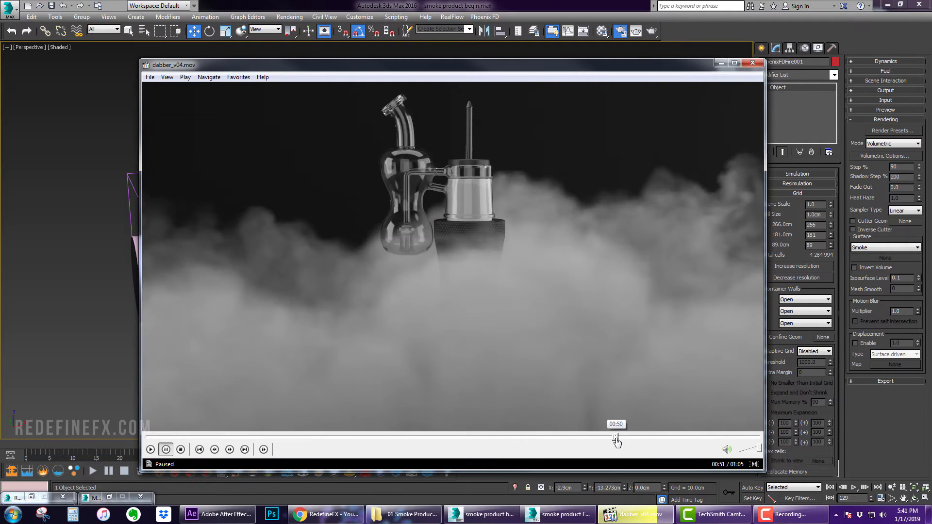
{"action": "left_click_drag", "start_coordinate": [627, 437], "coordinate": [636, 438]}
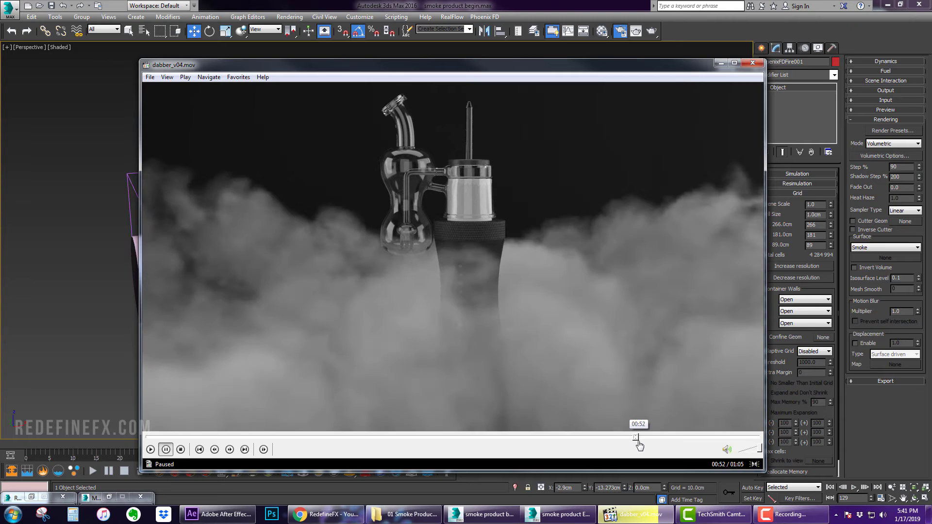
{"action": "left_click", "coordinate": [721, 63]}
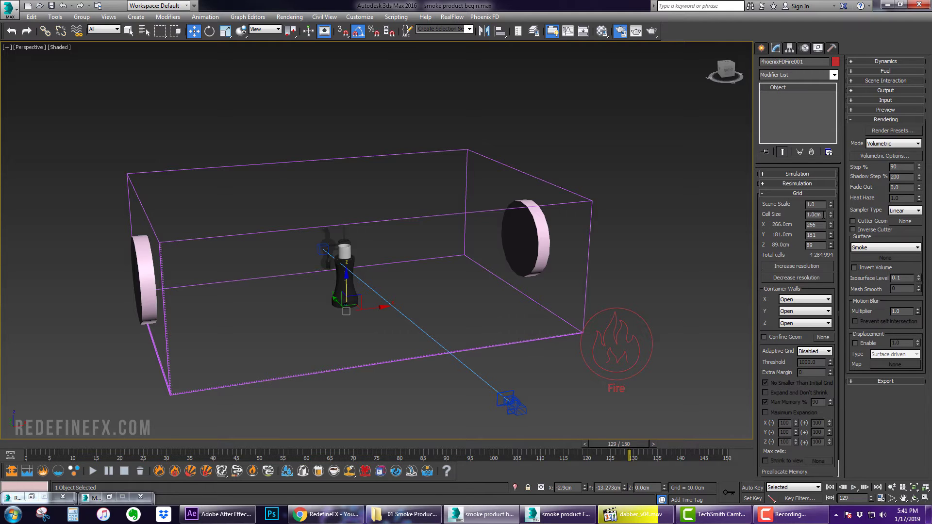
{"action": "left_click_drag", "start_coordinate": [824, 215], "coordinate": [808, 215]}
Set the X, Y and Z container walls to Jammed both
{"action": "left_click", "coordinate": [801, 299]}
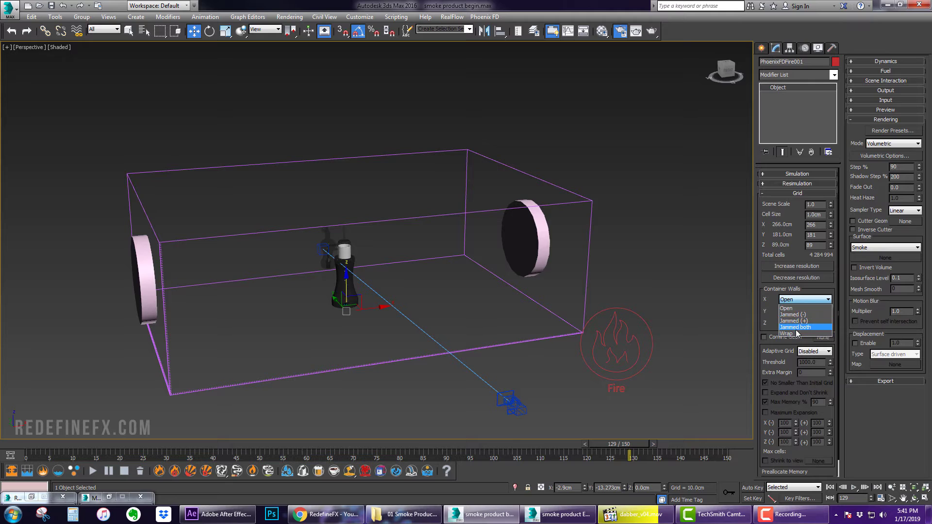
{"action": "left_click", "coordinate": [801, 330]}
{"action": "left_click", "coordinate": [801, 311]}
{"action": "left_click", "coordinate": [800, 339]}
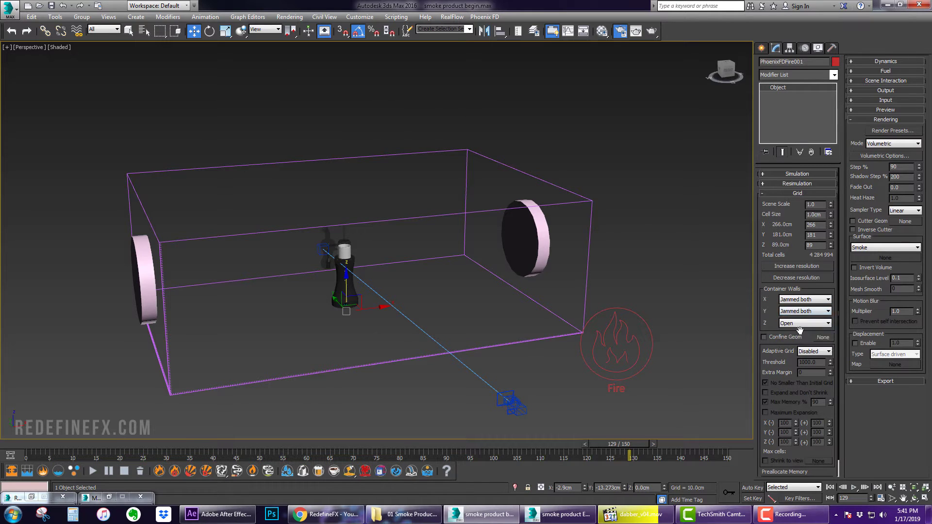
{"action": "left_click", "coordinate": [802, 324]}
{"action": "left_click", "coordinate": [797, 351]}
{"action": "middle_click_drag", "start_coordinate": [212, 207], "coordinate": [177, 217], "text": "alt"}
{"action": "left_click", "coordinate": [808, 193]}
{"action": "left_click", "coordinate": [808, 202]}
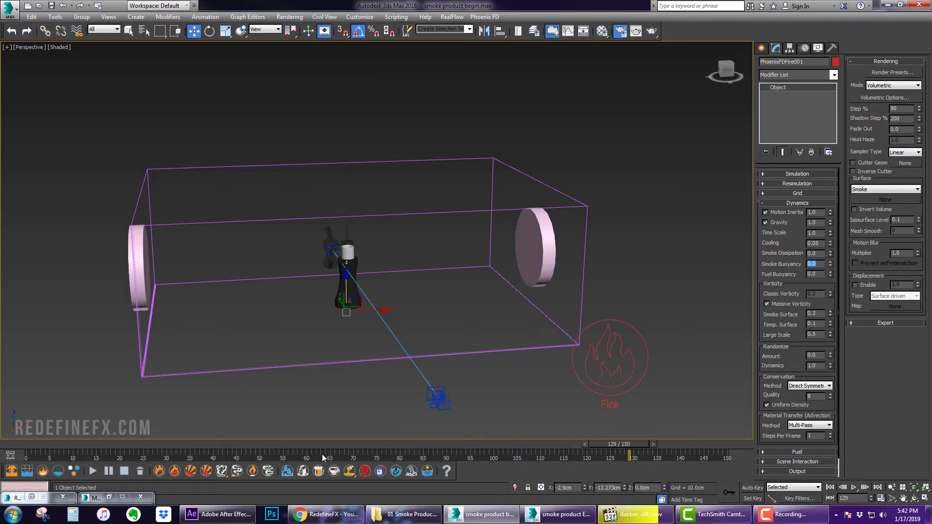
With Auto Key on at frame 65, set Smoke Buoyancy to -2.0
{"action": "left_click_drag", "start_coordinate": [297, 444], "coordinate": [333, 444]}
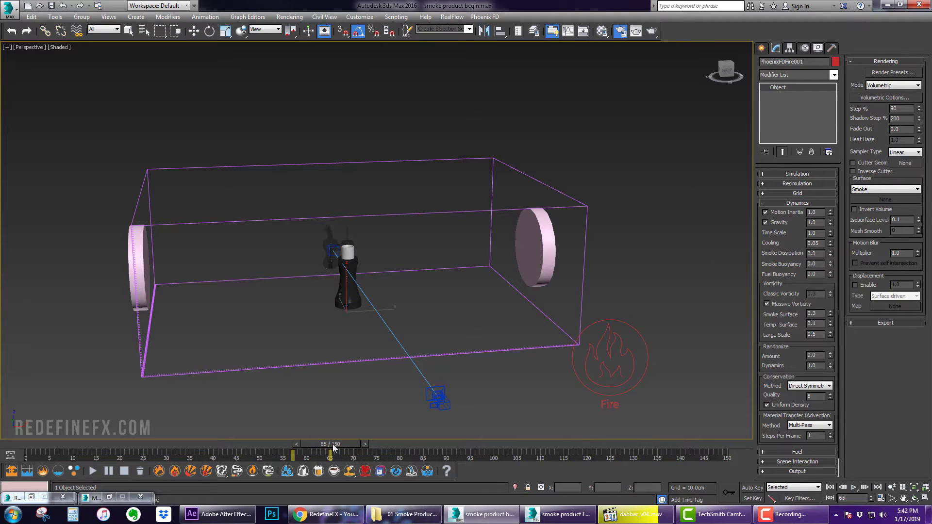
{"action": "left_click", "coordinate": [753, 487]}
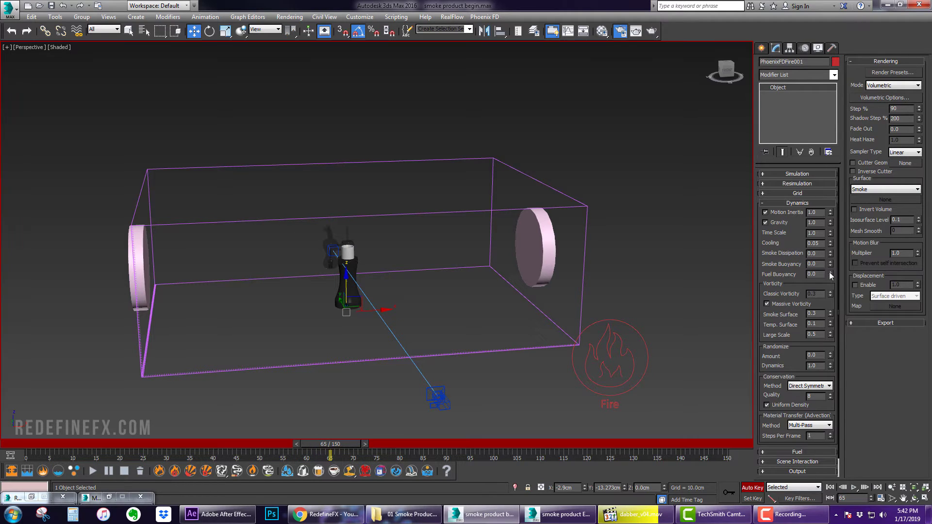
{"action": "left_click_drag", "start_coordinate": [818, 264], "coordinate": [801, 265]}
{"action": "type", "text": "-2"}
{"action": "key", "text": "Return"}
Scrub the timeline through frames 0, 34 and 75, then expand the Output rollout
{"action": "key", "text": "Home"}
{"action": "left_click_drag", "start_coordinate": [29, 447], "coordinate": [370, 456]}
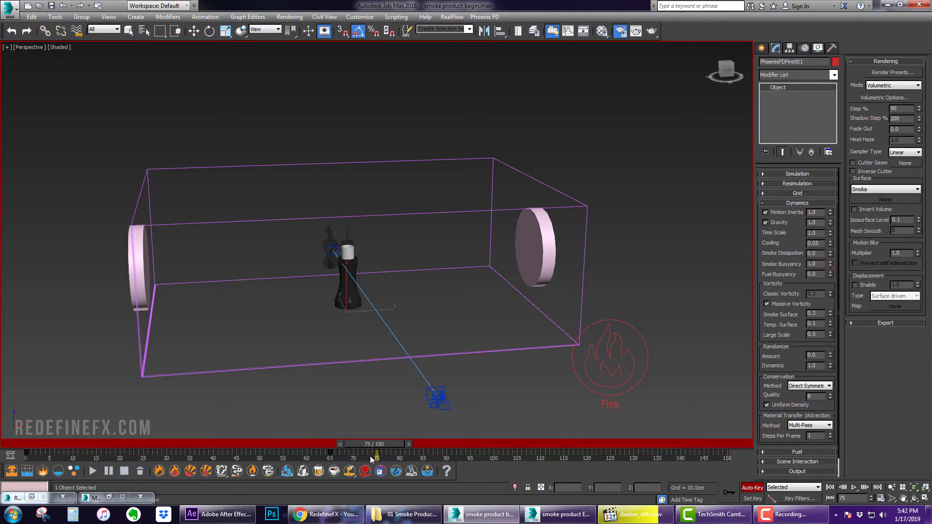
{"action": "key", "text": "w"}
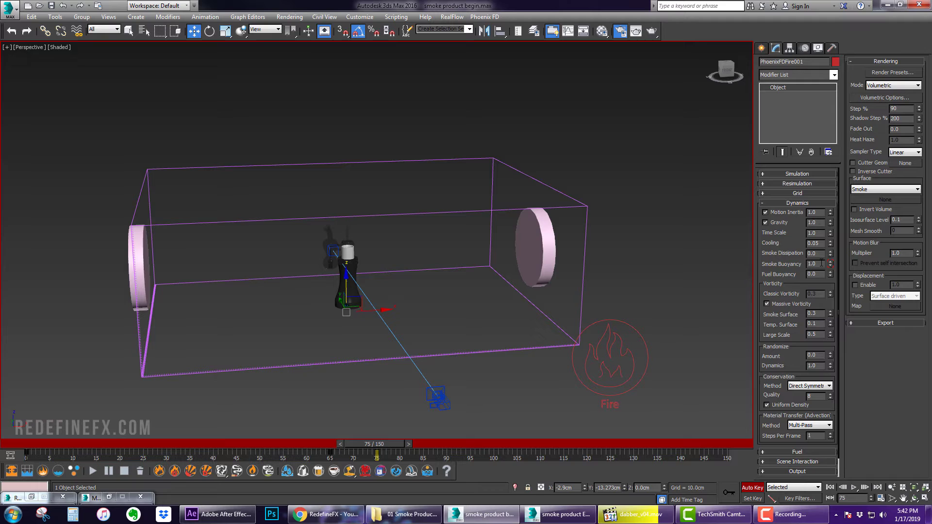
{"action": "left_click", "coordinate": [797, 203]}
{"action": "left_click", "coordinate": [795, 232]}
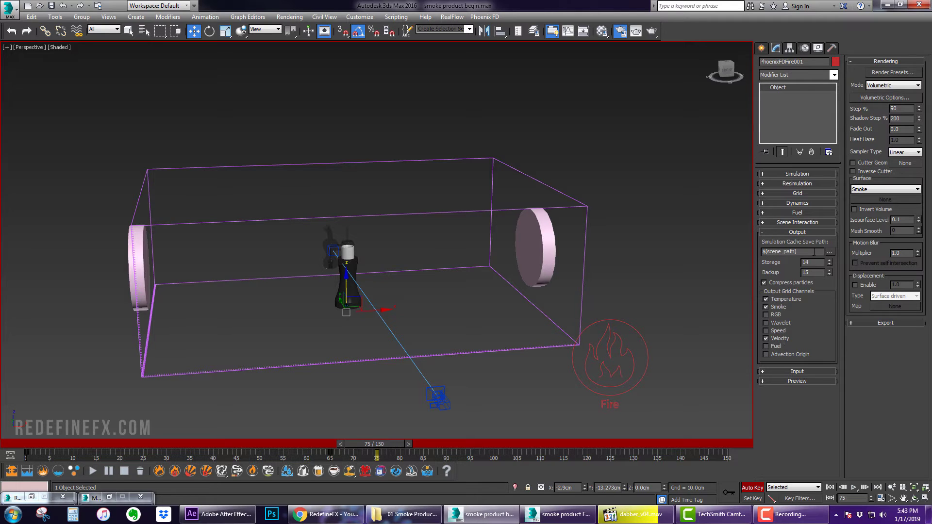
Raise the Phoenix grid Cell Size to 1.65cm, giving about 956,340 cells
{"action": "left_click", "coordinate": [799, 232]}
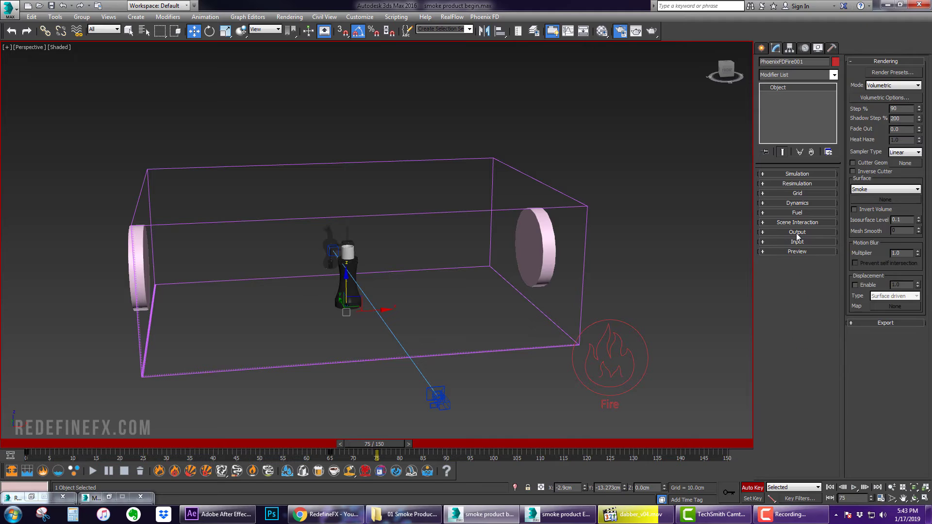
{"action": "left_click", "coordinate": [786, 193]}
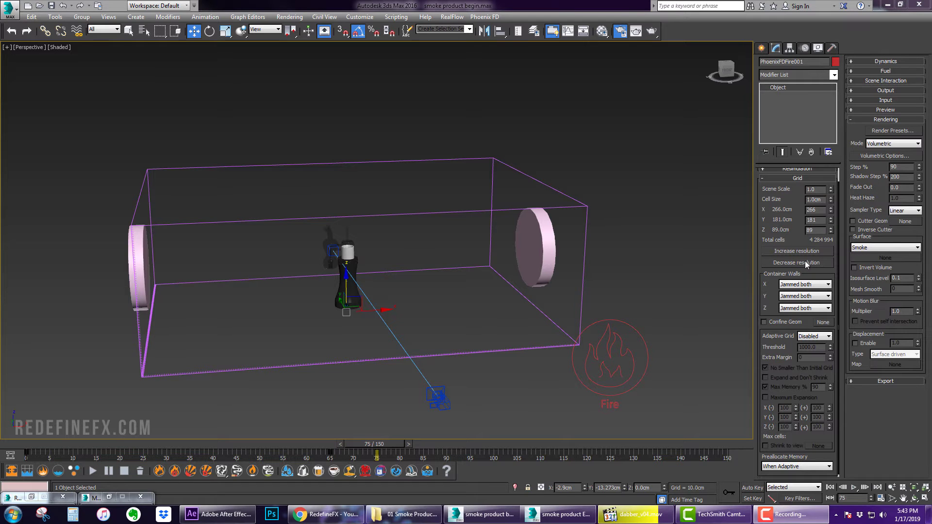
{"action": "left_click_drag", "start_coordinate": [831, 200], "coordinate": [831, 168]}
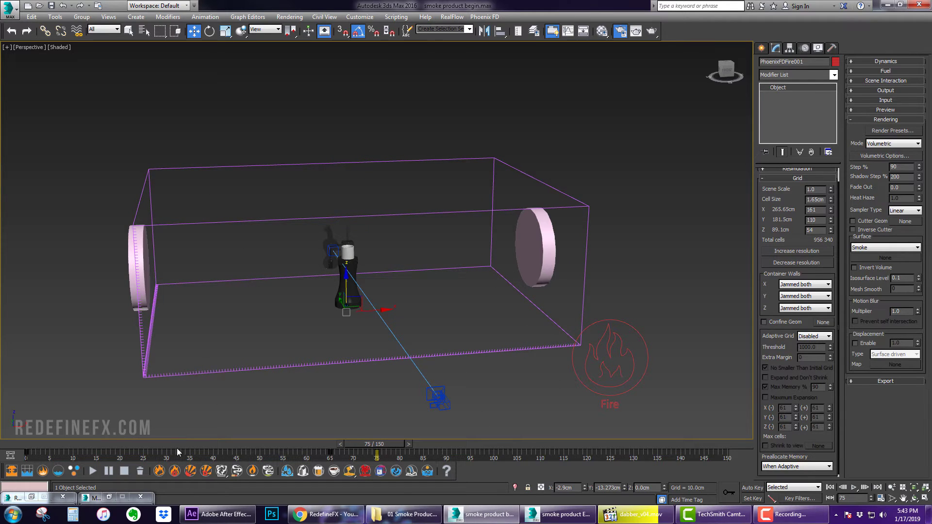
{"action": "scroll", "coordinate": [797, 200], "scroll_direction": "up", "scroll_amount": 1}
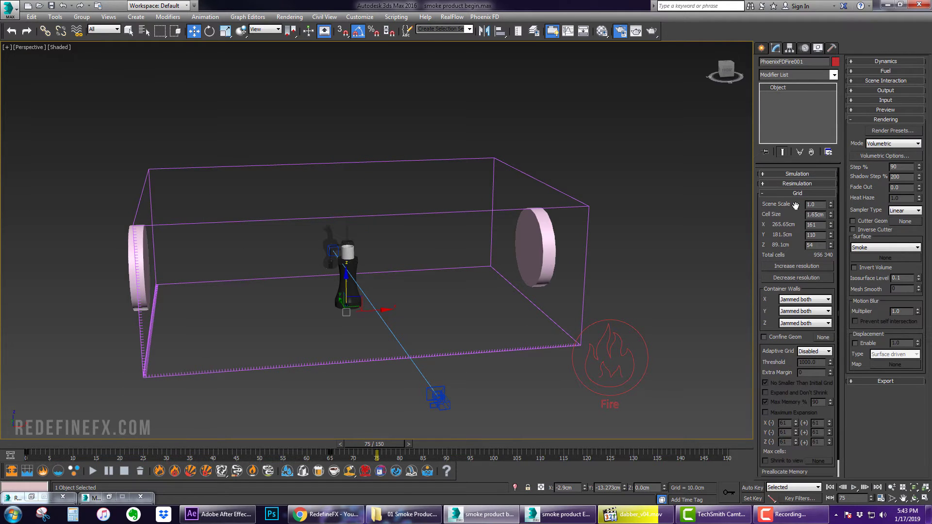
{"action": "left_click", "coordinate": [788, 176]}
Start the Phoenix simulation, pause it at frame 68, and bring up the dabber_v04.mov player
{"action": "left_click", "coordinate": [776, 184]}
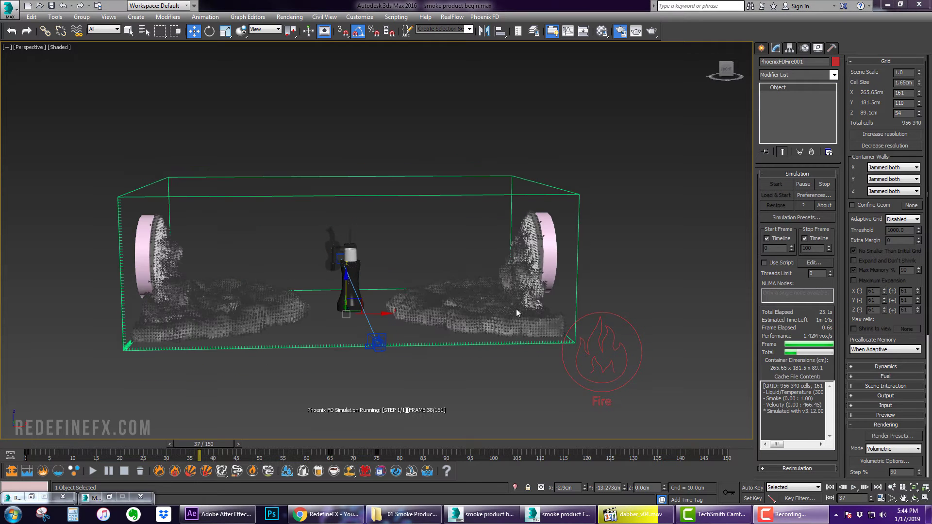
{"action": "left_click", "coordinate": [783, 174]}
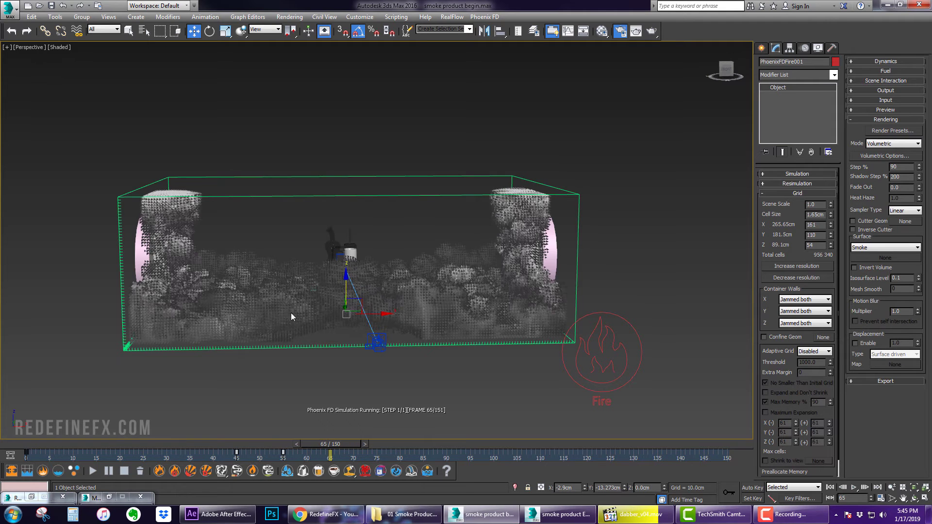
{"action": "left_click", "coordinate": [106, 474]}
{"action": "left_click", "coordinate": [640, 514]}
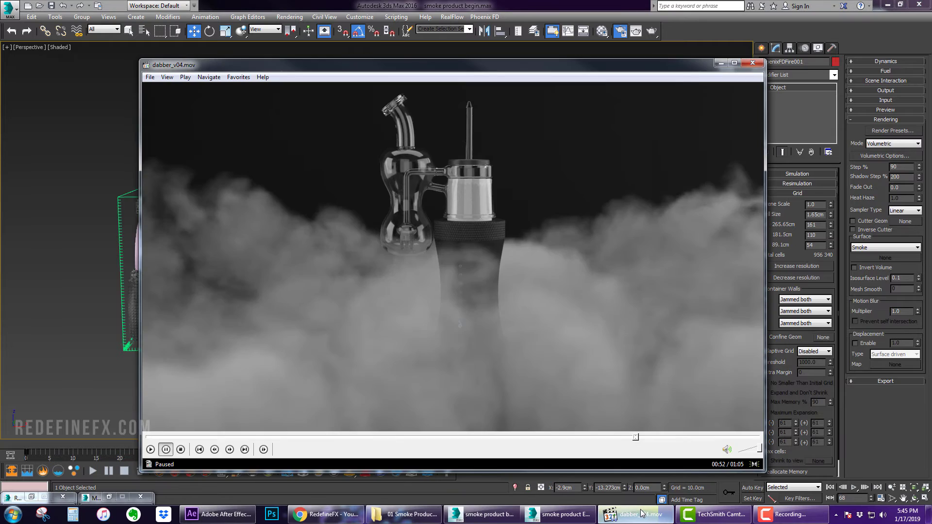
Scrub dabber_v04.mov between 00:49 and 00:53 to study the dense smoke shots
{"action": "left_click", "coordinate": [610, 438]}
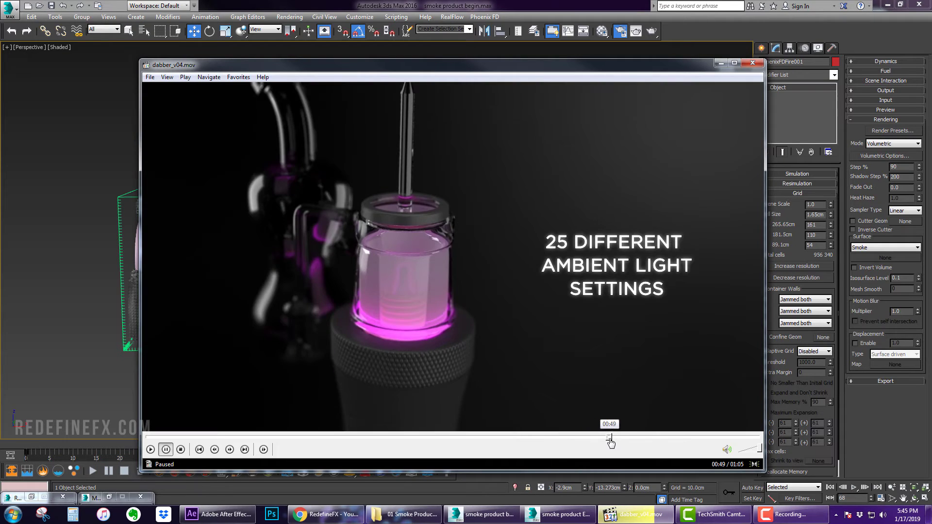
{"action": "left_click_drag", "start_coordinate": [610, 439], "coordinate": [642, 441]}
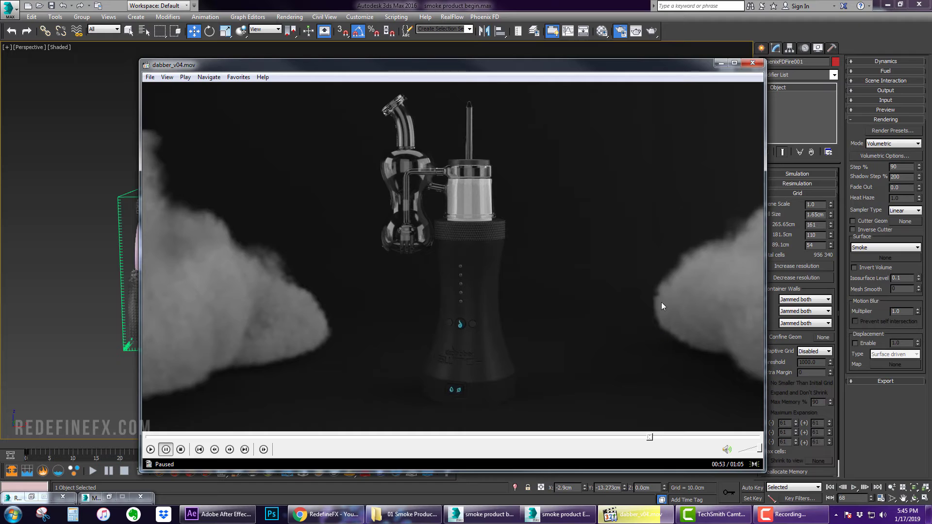
{"action": "left_click_drag", "start_coordinate": [650, 437], "coordinate": [625, 441]}
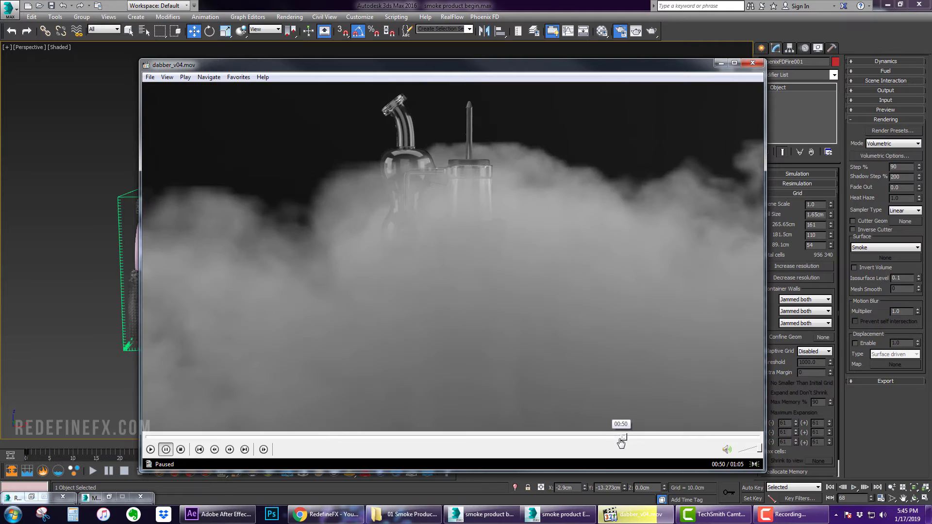
{"action": "left_click", "coordinate": [624, 439]}
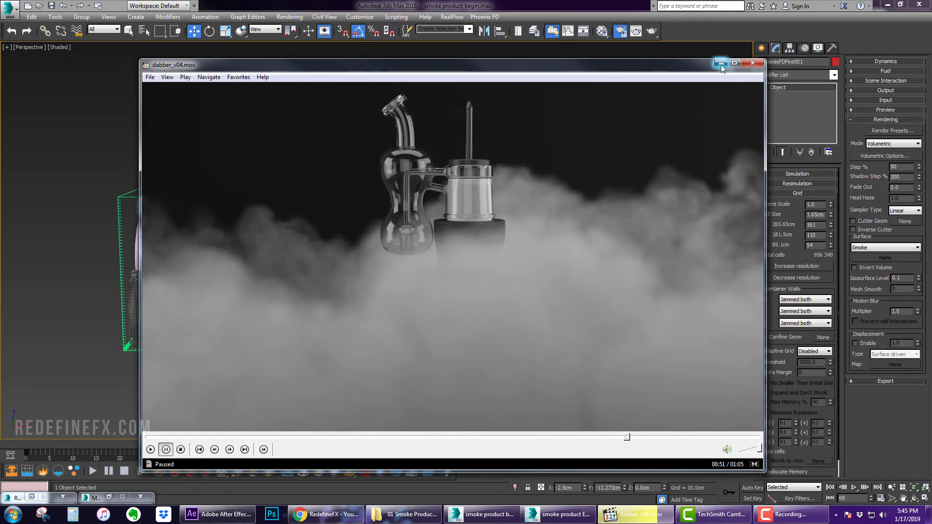
Uncheck Renderable in the pink emitter's Object Properties so it stays invisible in renders
{"action": "left_click", "coordinate": [721, 62]}
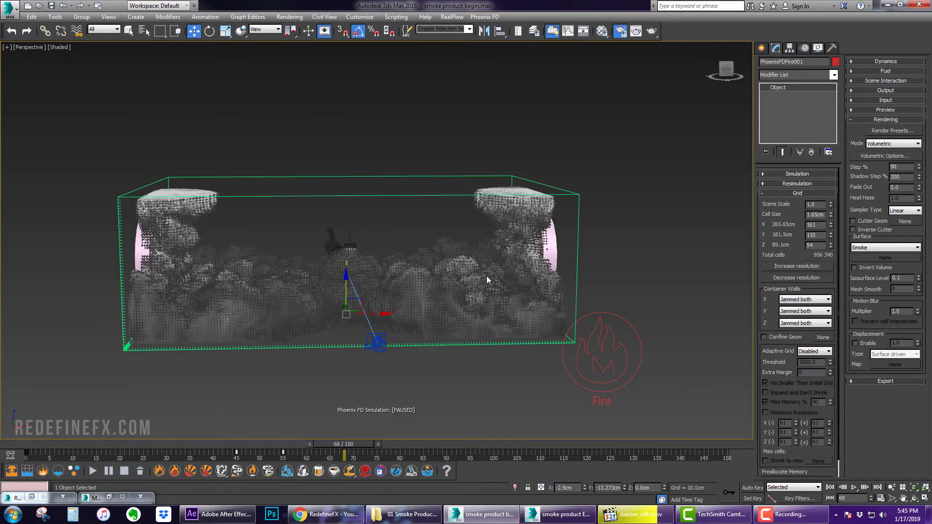
{"action": "middle_click_drag", "start_coordinate": [410, 310], "coordinate": [427, 315], "text": "alt"}
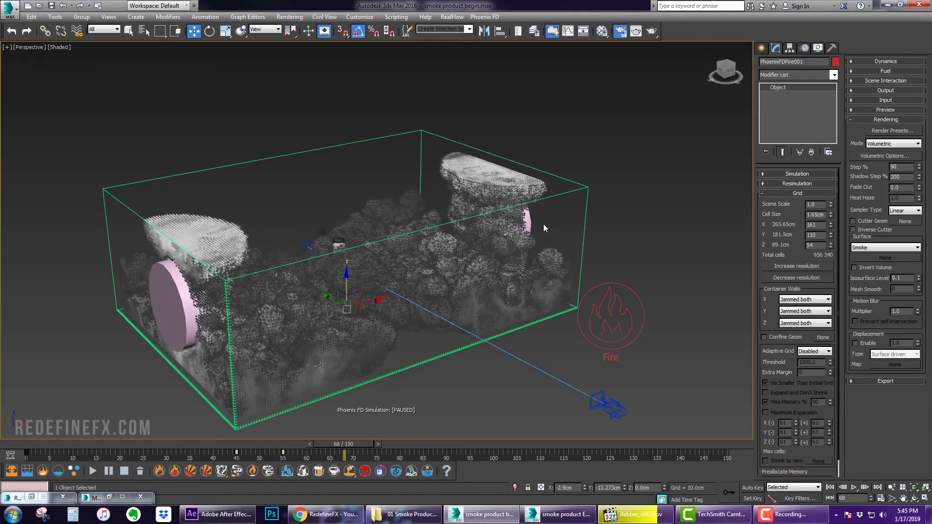
{"action": "middle_click_drag", "start_coordinate": [555, 218], "coordinate": [552, 254], "text": "alt"}
{"action": "left_click", "coordinate": [551, 259]}
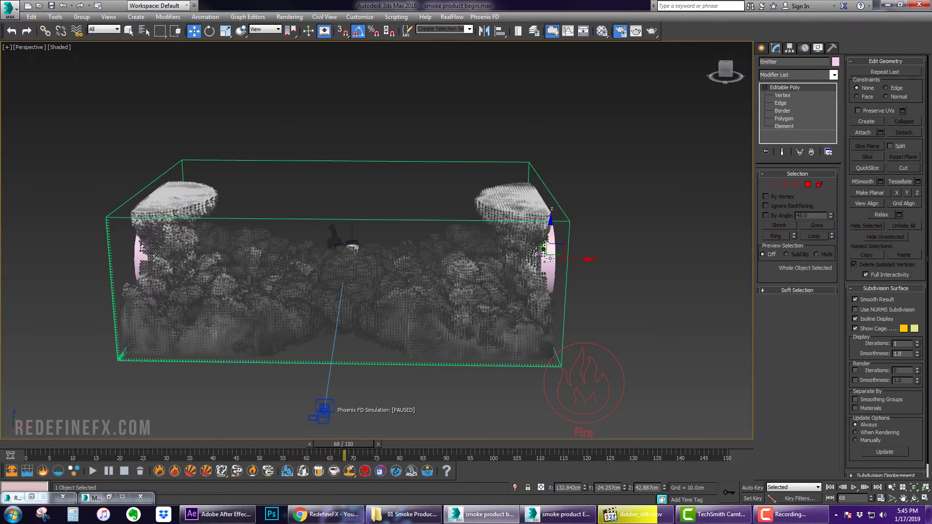
{"action": "right_click", "coordinate": [549, 258]}
{"action": "left_click", "coordinate": [570, 324]}
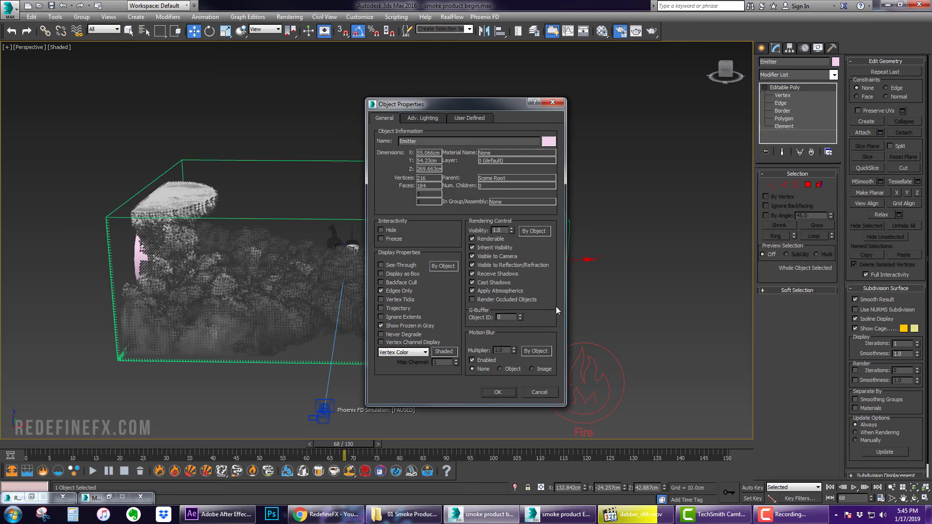
{"action": "left_click", "coordinate": [494, 240]}
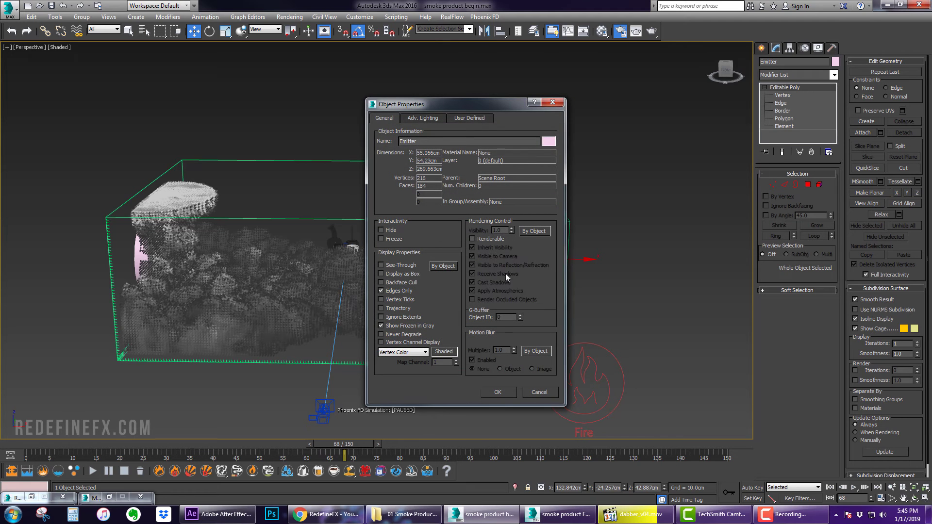
{"action": "left_click", "coordinate": [497, 391]}
Unhide the light objects by name and return to the four-viewport layout
{"action": "middle_click_drag", "start_coordinate": [368, 297], "coordinate": [422, 272], "text": "alt"}
{"action": "scroll", "coordinate": [423, 272], "scroll_direction": "down", "scroll_amount": 3}
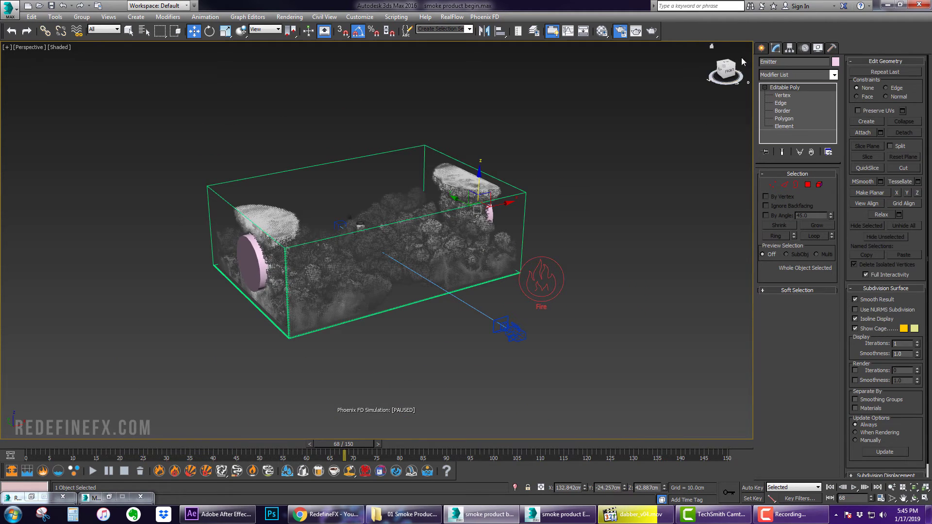
{"action": "left_click", "coordinate": [758, 50]}
{"action": "right_click", "coordinate": [578, 348]}
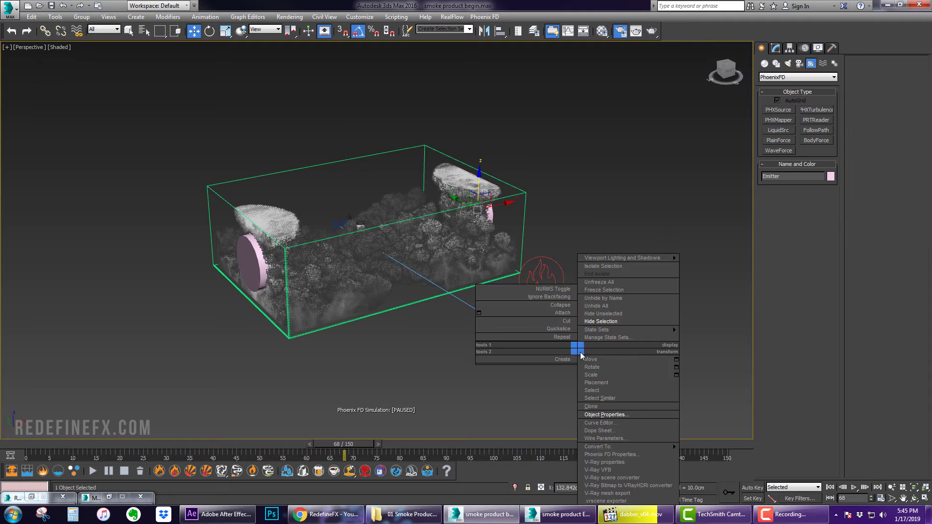
{"action": "left_click", "coordinate": [607, 298]}
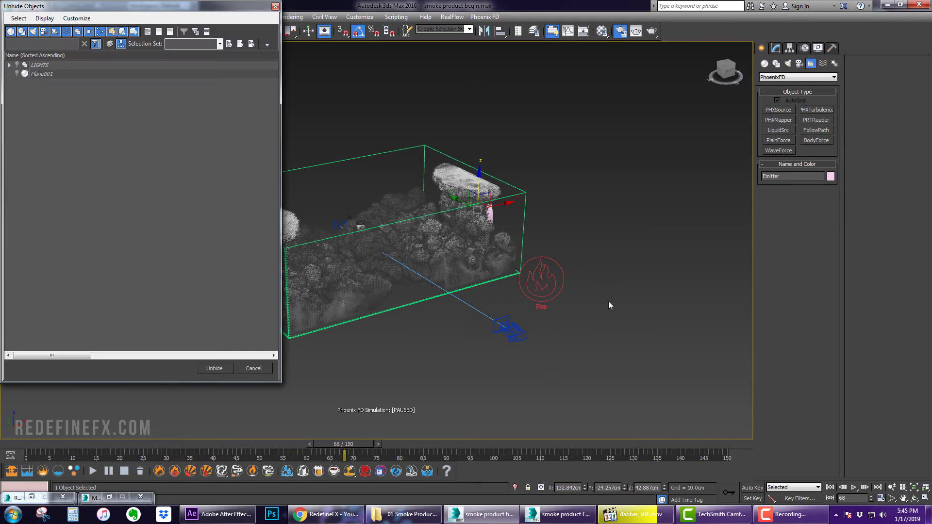
{"action": "double_click", "coordinate": [42, 68]}
{"action": "mouse_move", "coordinate": [315, 196]}
{"action": "middle_mouse_down", "text": "alt"}
{"action": "mouse_move", "coordinate": [333, 208]}
{"action": "mouse_move", "coordinate": [326, 214]}
{"action": "mouse_move", "coordinate": [279, 194]}
{"action": "mouse_move", "coordinate": [319, 188]}
{"action": "middle_mouse_up", "text": "alt"}
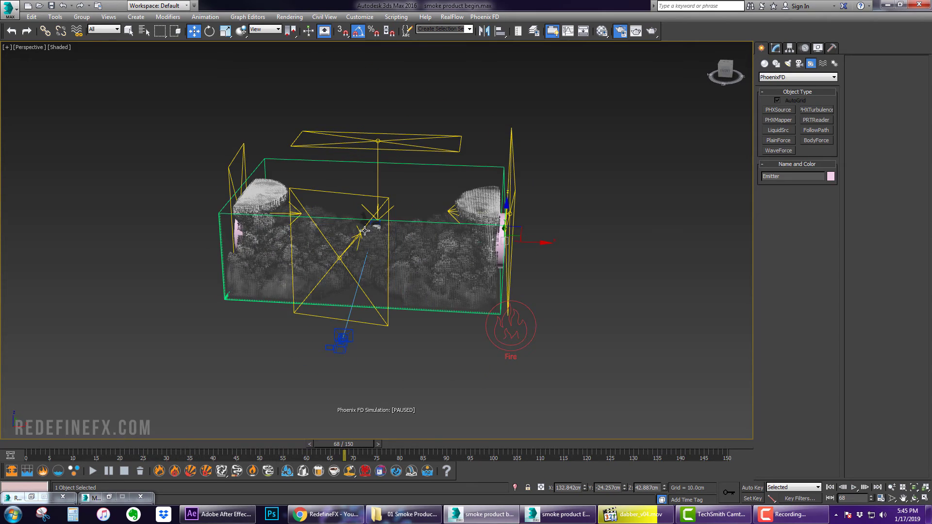
{"action": "middle_click_drag", "start_coordinate": [364, 230], "coordinate": [391, 243], "text": "alt"}
{"action": "key", "text": "alt+w"}
Render frame 68 through PhysCamera001 with V-Ray, then cancel the render partway
{"action": "middle_click", "coordinate": [526, 153]}
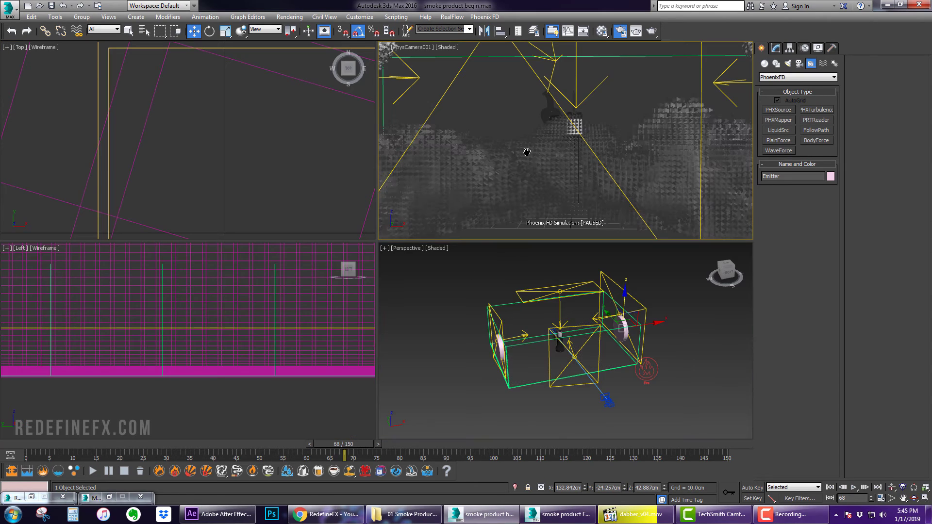
{"action": "left_click", "coordinate": [621, 31]}
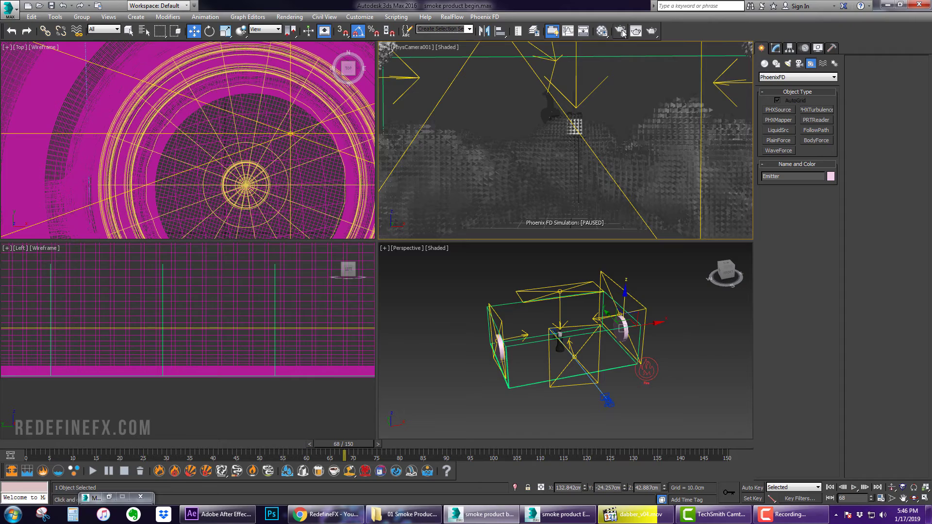
{"action": "scroll", "coordinate": [282, 225], "scroll_direction": "down", "scroll_amount": 5}
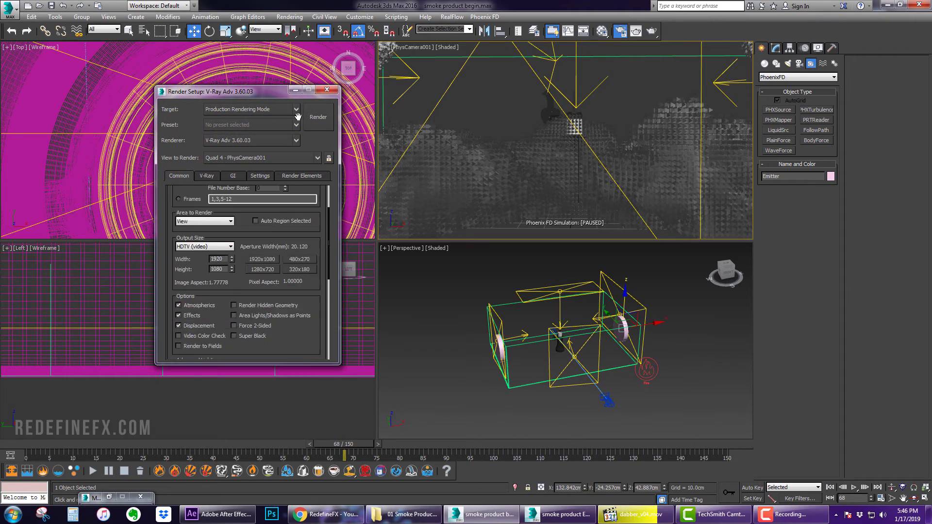
{"action": "scroll", "coordinate": [282, 224], "scroll_direction": "up", "scroll_amount": 5}
{"action": "left_click", "coordinate": [316, 117]}
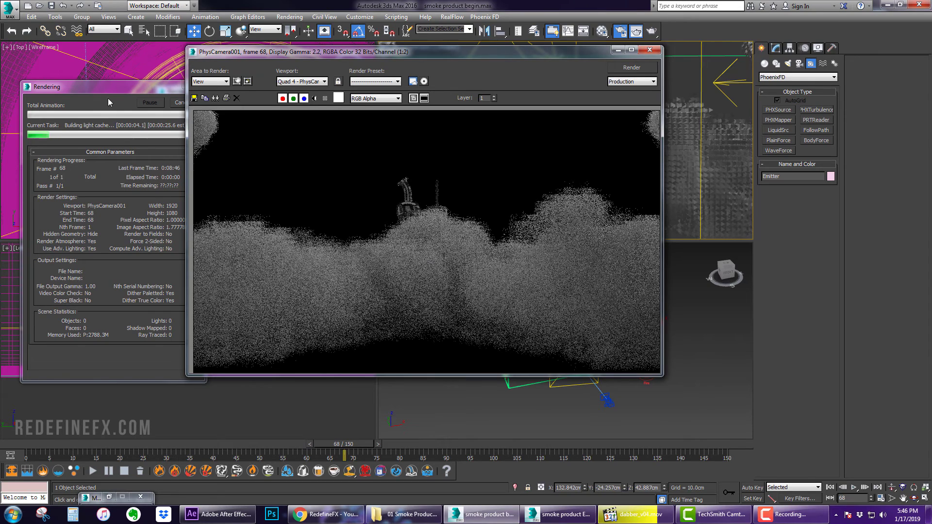
{"action": "left_click", "coordinate": [180, 146]}
{"action": "left_click", "coordinate": [180, 103]}
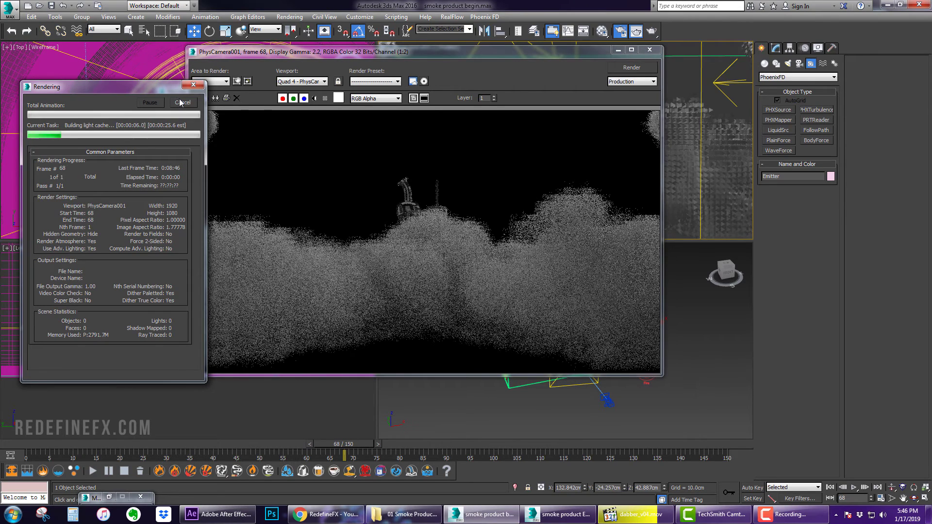
Lower the PhoenixFDFire001 smoke Constant Color value to 23 in Volumetric Options
{"action": "left_click", "coordinate": [650, 50]}
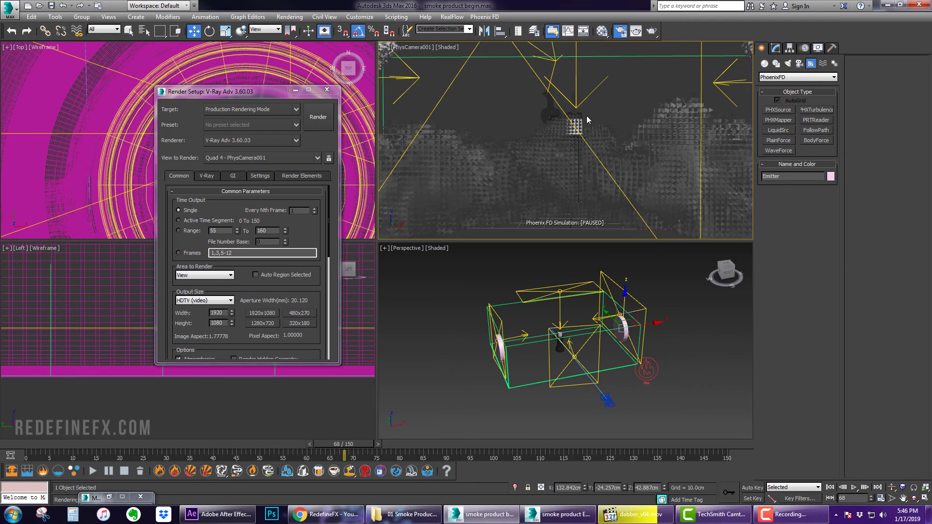
{"action": "left_click", "coordinate": [607, 330]}
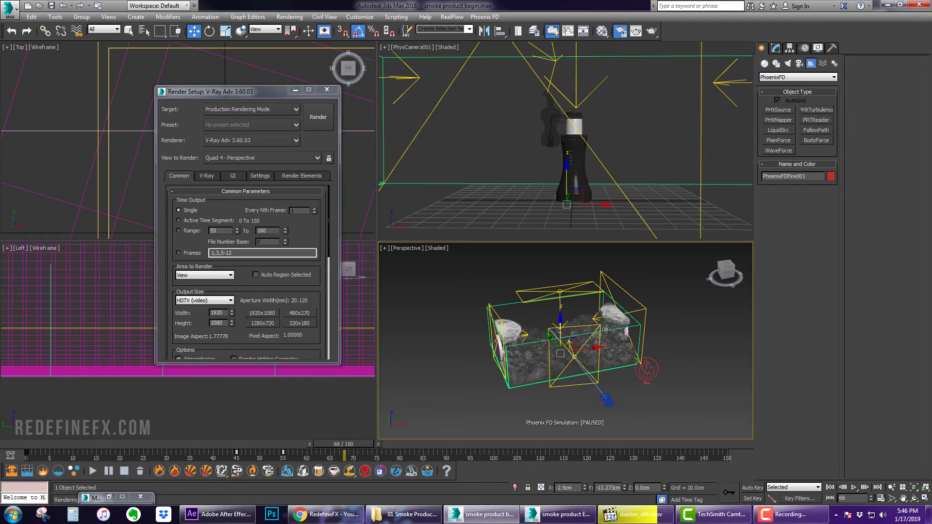
{"action": "left_click", "coordinate": [775, 48]}
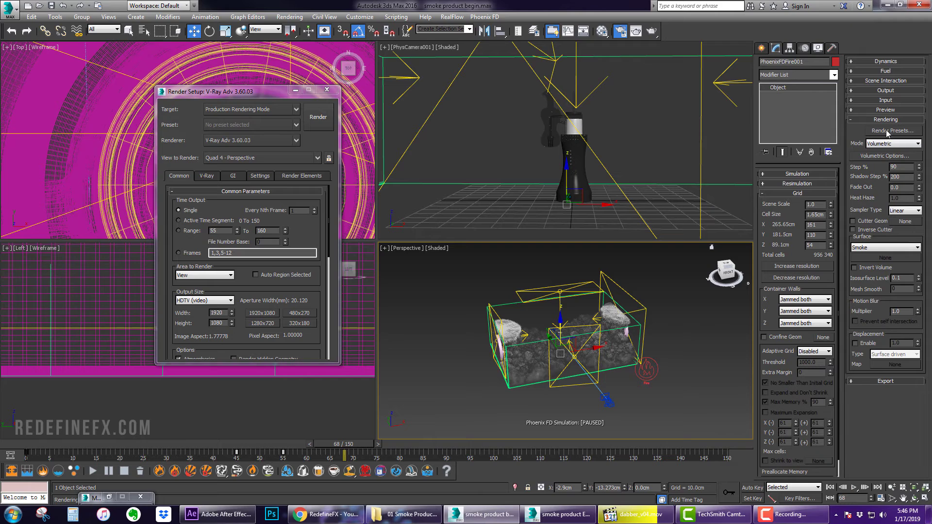
{"action": "left_click", "coordinate": [883, 157]}
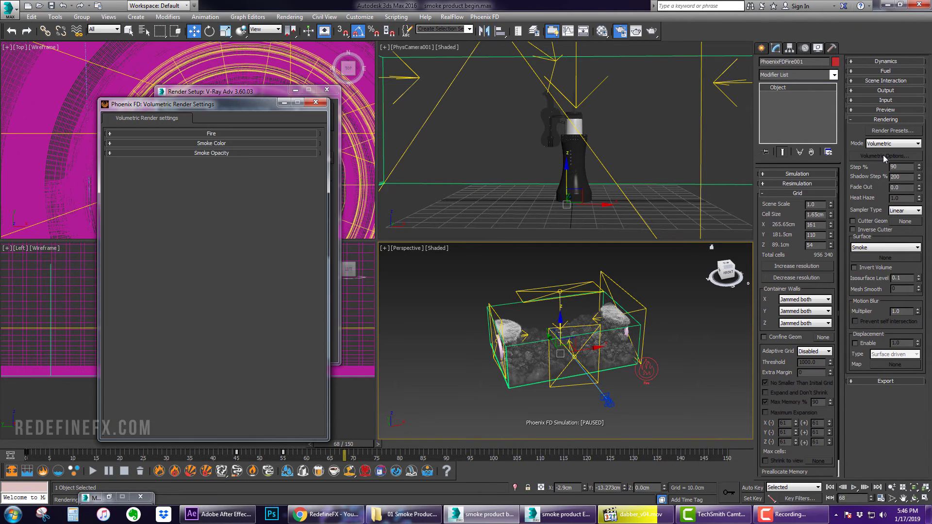
{"action": "left_click", "coordinate": [206, 143]}
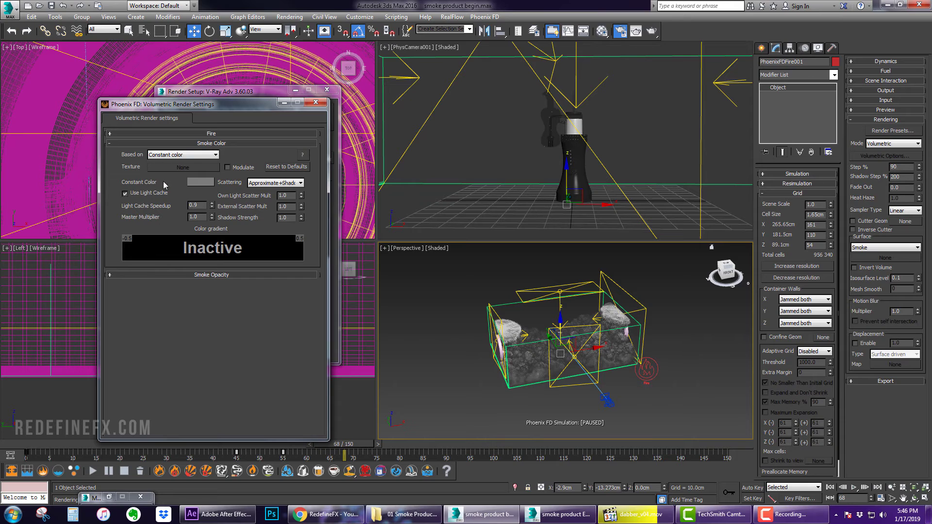
{"action": "left_click", "coordinate": [198, 183]}
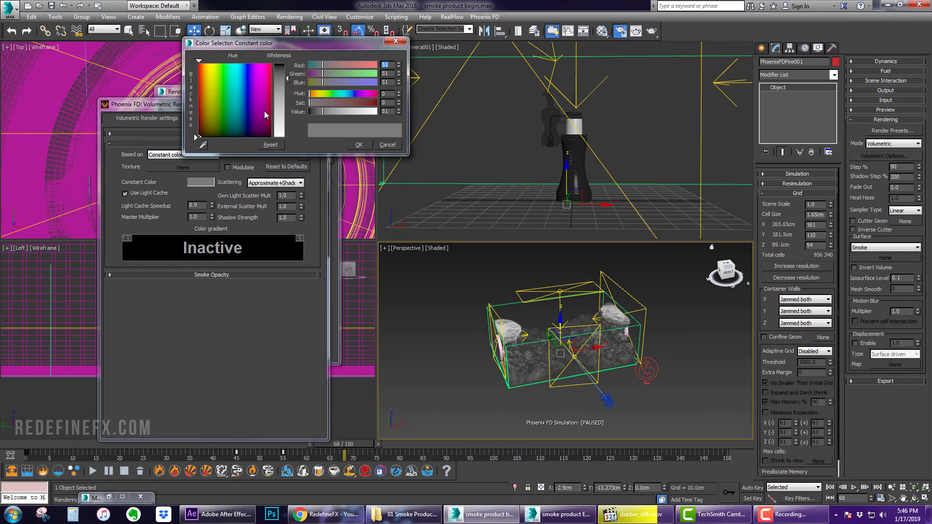
{"action": "left_click", "coordinate": [280, 72]}
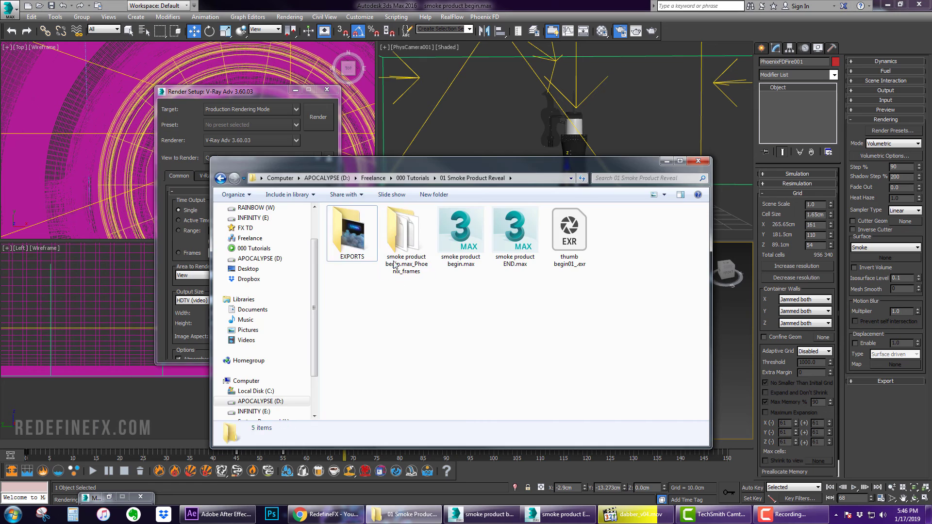
Compare against the THUMB END01.jpg reference image, then select the LIGHTS group
{"action": "double_click", "coordinate": [352, 228]}
{"action": "double_click", "coordinate": [360, 235]}
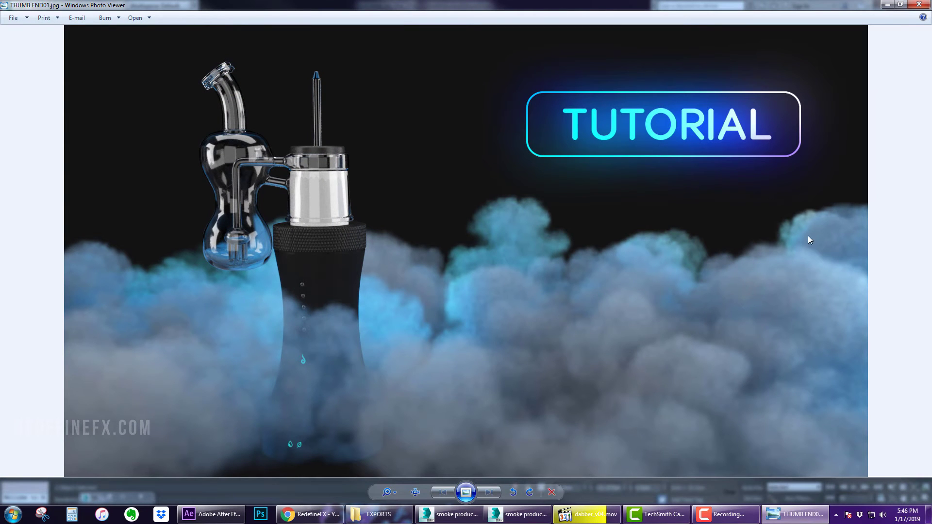
{"action": "left_click", "coordinate": [888, 5]}
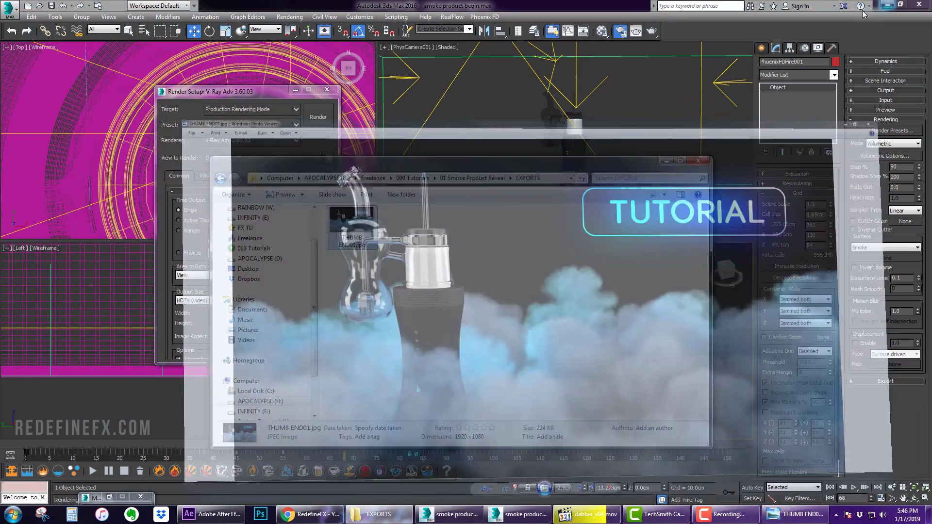
{"action": "left_click", "coordinate": [666, 161]}
{"action": "middle_click_drag", "start_coordinate": [607, 310], "coordinate": [576, 287], "text": "alt"}
{"action": "left_click", "coordinate": [573, 285]}
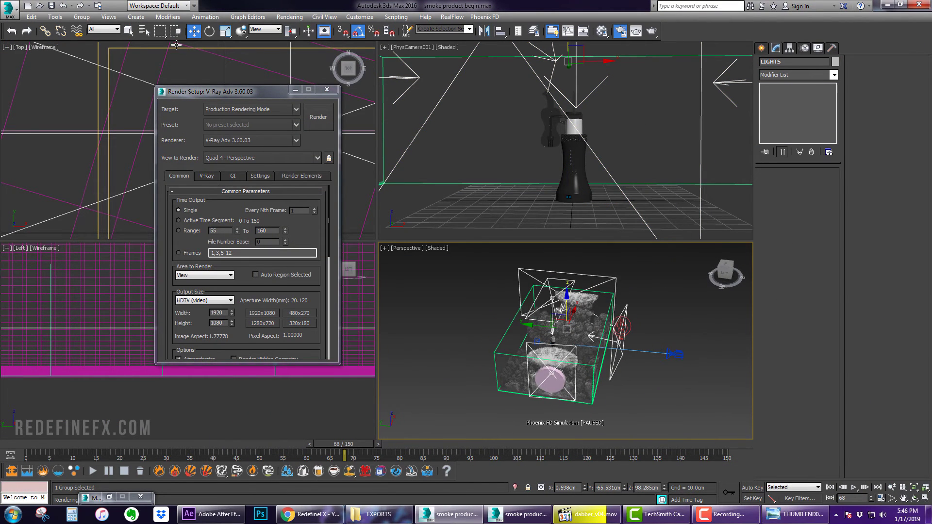
Rotate VRayLight005 -80° on X and move it low behind the vaporizer, about 19 cm up
{"action": "left_click", "coordinate": [506, 298]}
{"action": "key", "text": "e"}
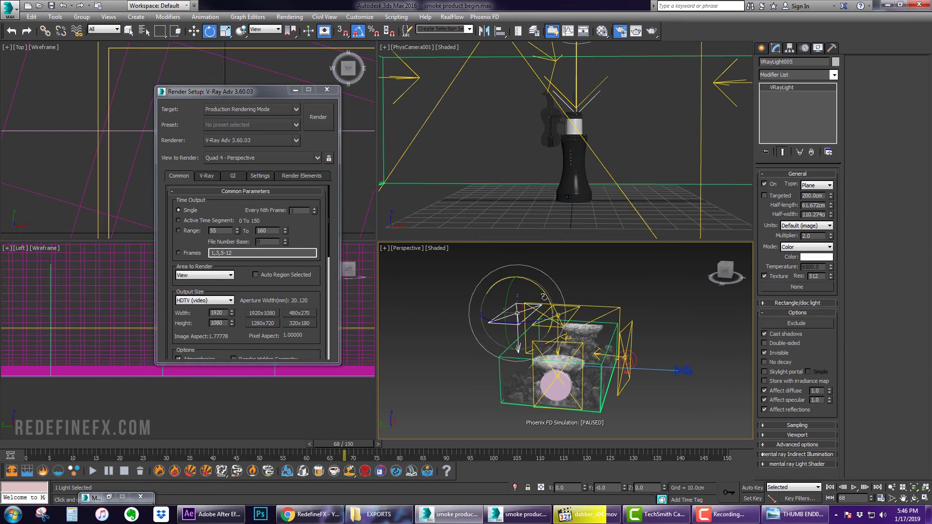
{"action": "left_click_drag", "start_coordinate": [532, 286], "coordinate": [525, 348]}
{"action": "key", "text": "w"}
{"action": "middle_click_drag", "start_coordinate": [549, 359], "coordinate": [567, 387], "text": "alt"}
{"action": "scroll", "coordinate": [531, 374], "scroll_direction": "up", "scroll_amount": 5}
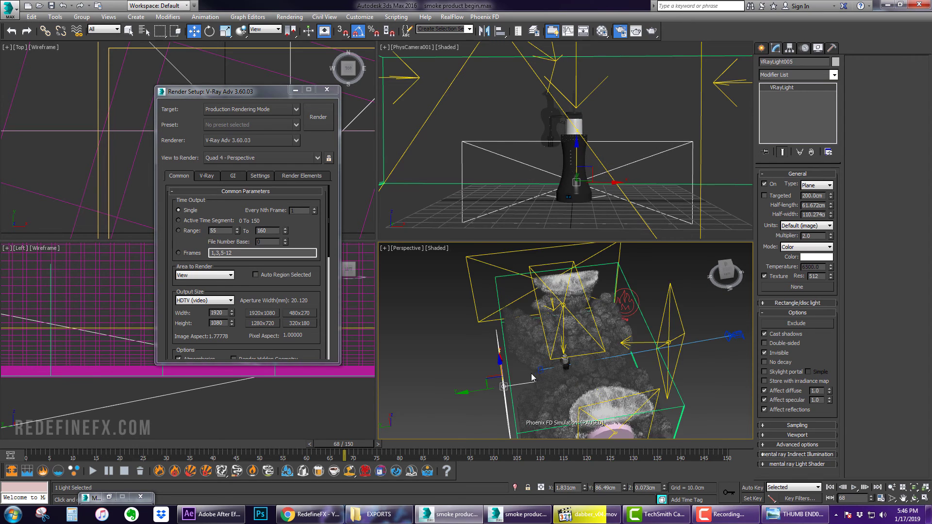
{"action": "left_click_drag", "start_coordinate": [515, 390], "coordinate": [520, 388]}
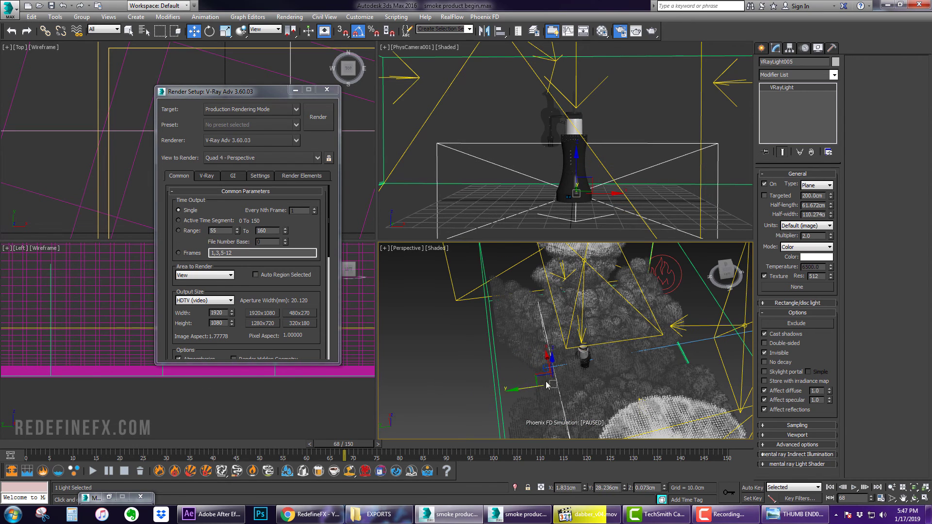
{"action": "middle_click_drag", "start_coordinate": [520, 388], "coordinate": [572, 350], "text": "alt"}
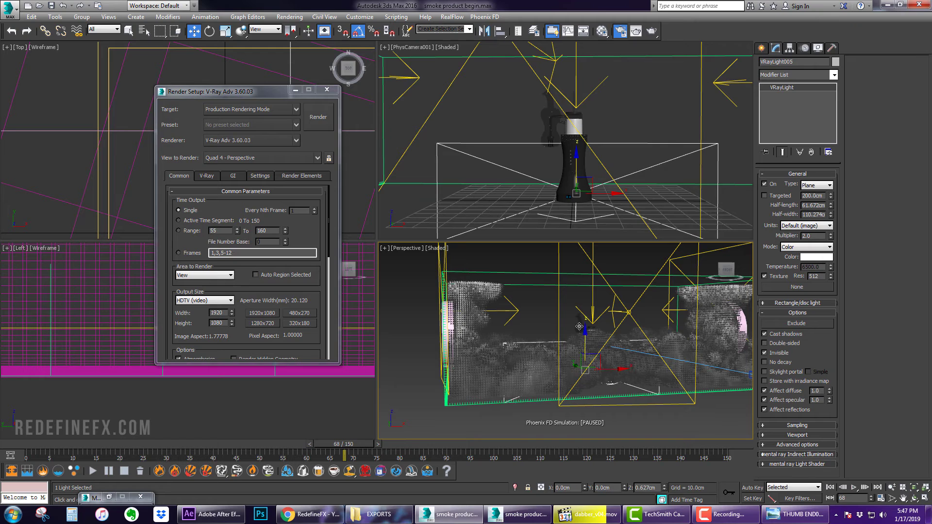
{"action": "left_click_drag", "start_coordinate": [585, 340], "coordinate": [585, 321]}
Make VRayLight005 blue (Hue 153) with multiplier 5.0 and start a camera test render
{"action": "left_click", "coordinate": [804, 260]}
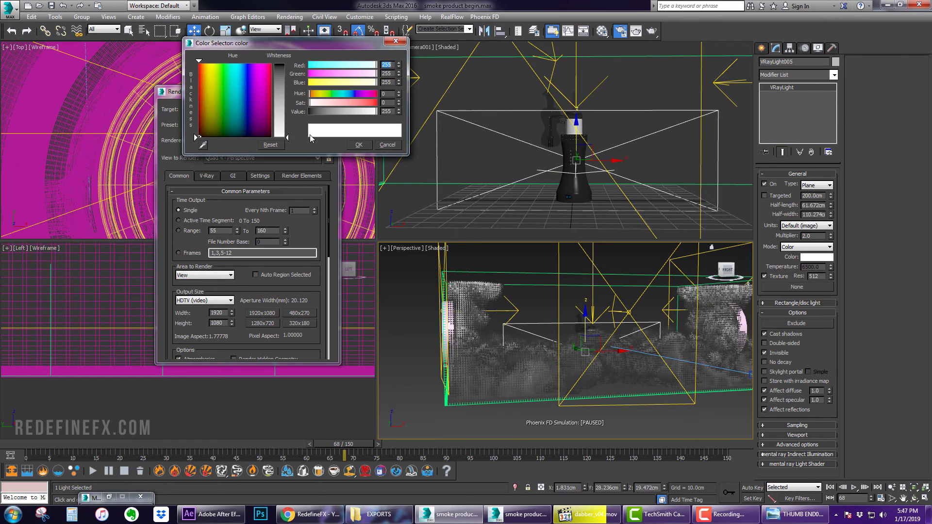
{"action": "left_click_drag", "start_coordinate": [246, 62], "coordinate": [242, 62]}
{"action": "left_click_drag", "start_coordinate": [288, 137], "coordinate": [287, 73]}
{"action": "left_click", "coordinate": [358, 145]}
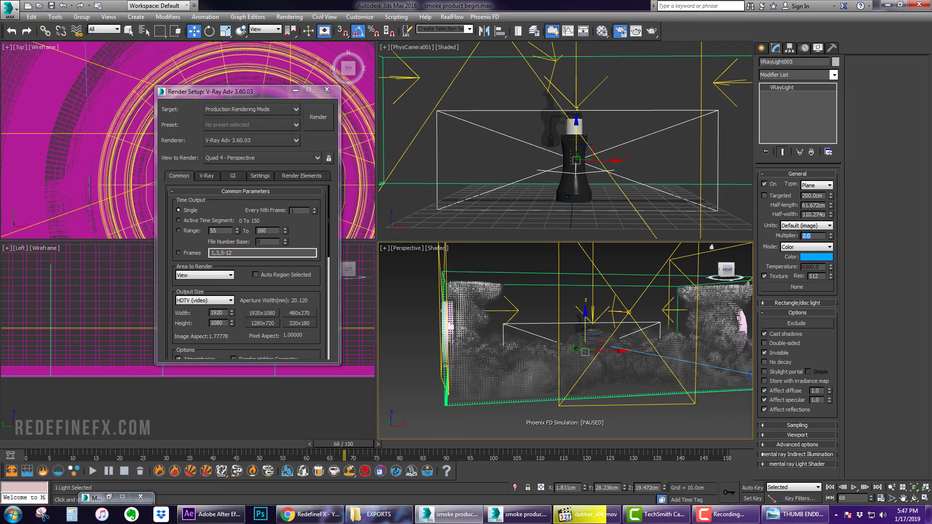
{"action": "left_click", "coordinate": [798, 236]}
{"action": "type", "text": "5"}
{"action": "key", "text": "Return"}
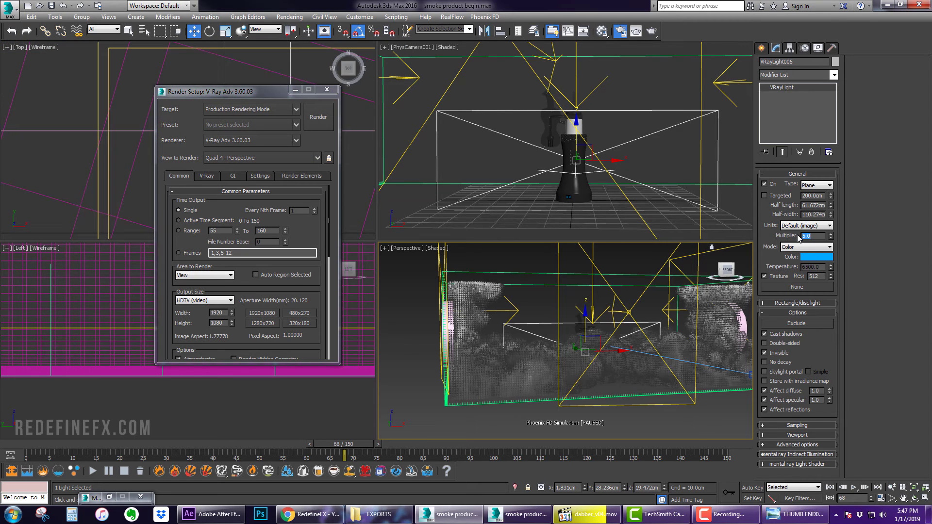
{"action": "left_click", "coordinate": [581, 154]}
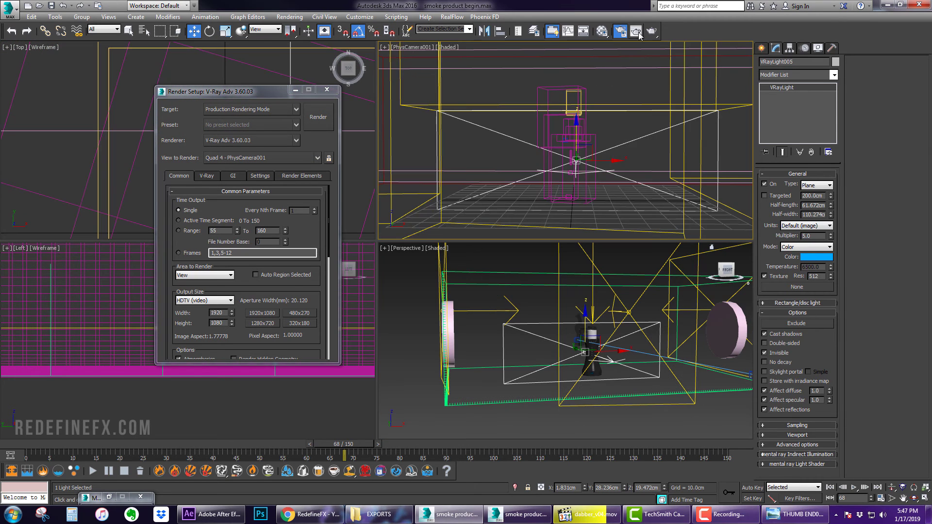
{"action": "left_click", "coordinate": [652, 32]}
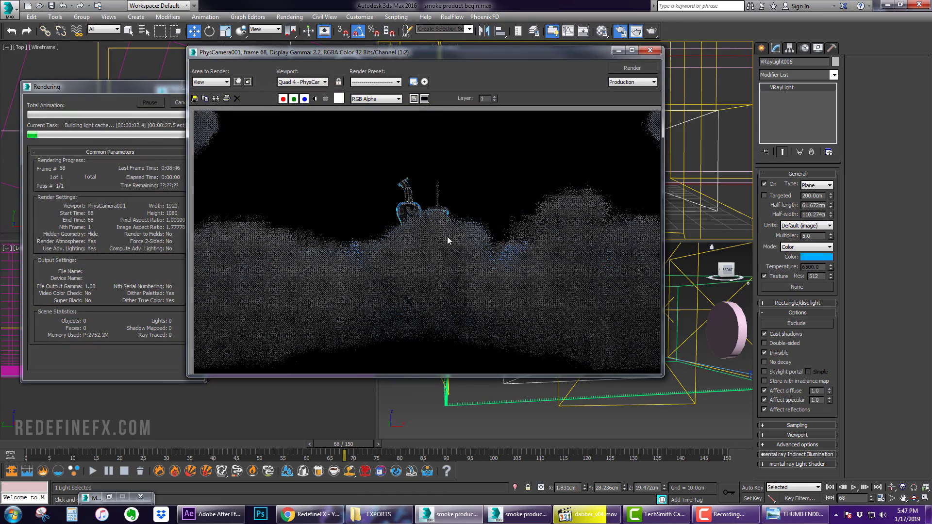
Cancel the PhysCamera001 test render, close the frame buffer, and orbit the Perspective view
{"action": "left_click", "coordinate": [110, 101]}
{"action": "left_click", "coordinate": [183, 103]}
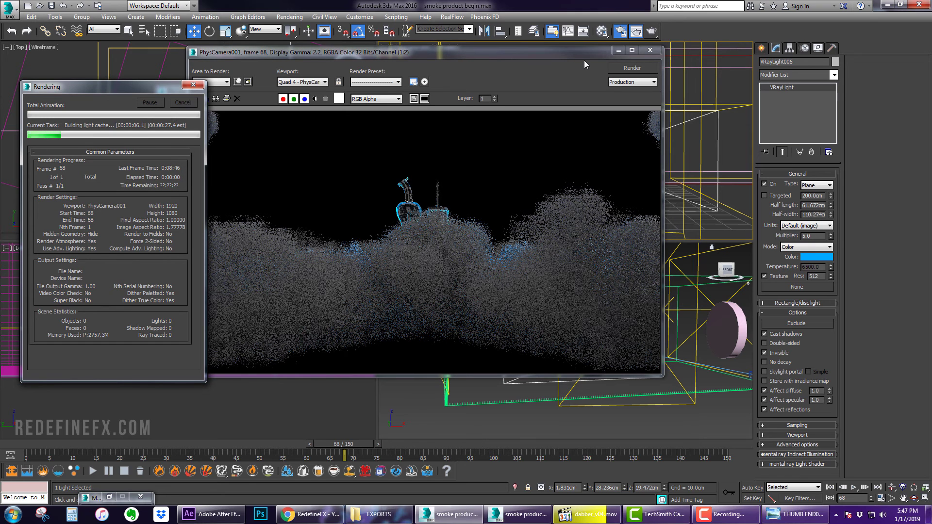
{"action": "left_click", "coordinate": [650, 51]}
{"action": "middle_click_drag", "start_coordinate": [590, 330], "coordinate": [216, 67], "text": "alt"}
Minimize Render Setup, maximise the Perspective view, and briefly check the dabber_v04.mov clip
{"action": "left_click", "coordinate": [295, 90]}
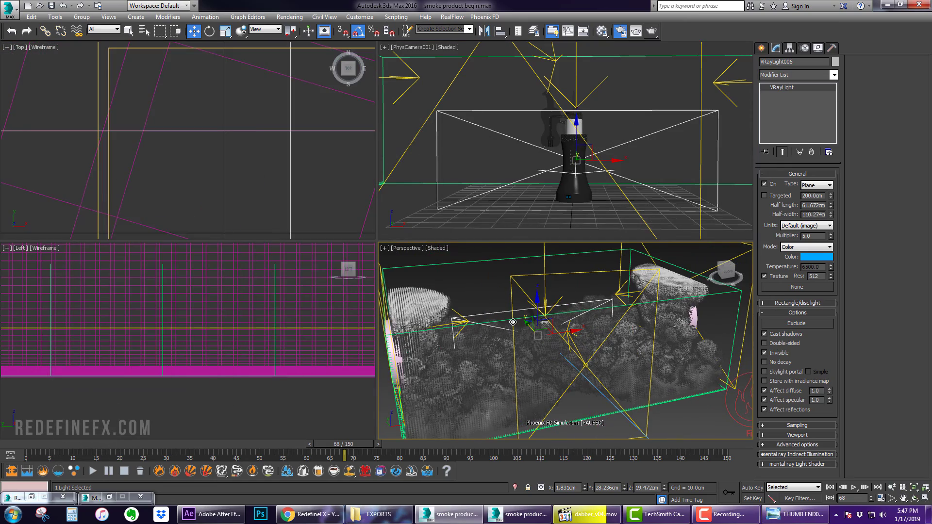
{"action": "key", "text": "alt+w"}
{"action": "scroll", "coordinate": [499, 278], "scroll_direction": "down", "scroll_amount": 3}
{"action": "middle_click_drag", "start_coordinate": [500, 278], "coordinate": [558, 369], "text": "alt"}
{"action": "left_click", "coordinate": [588, 521]}
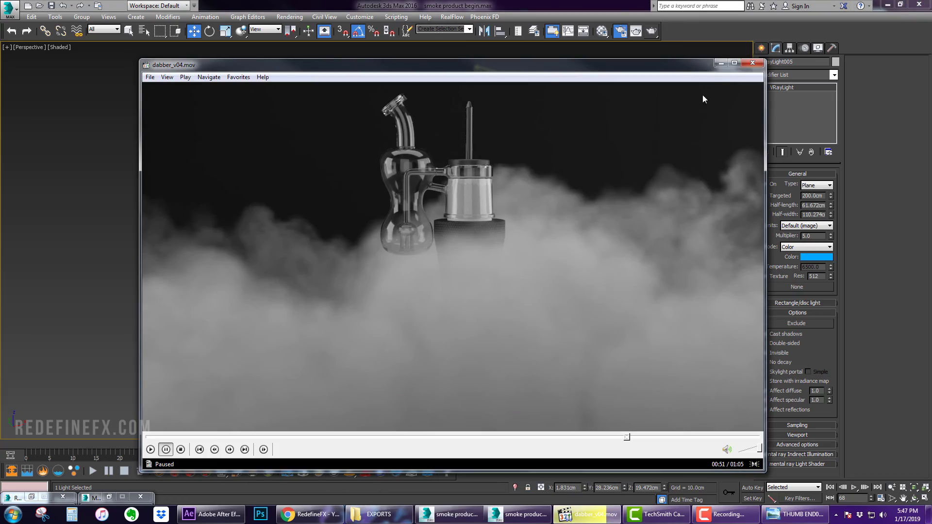
{"action": "left_click", "coordinate": [721, 63]}
Select overhead light VRayLight003, orbit to a near-frontal view, and restore dabber_v04.mov
{"action": "middle_click_drag", "start_coordinate": [412, 262], "coordinate": [439, 284], "text": "alt"}
{"action": "left_click", "coordinate": [389, 153]}
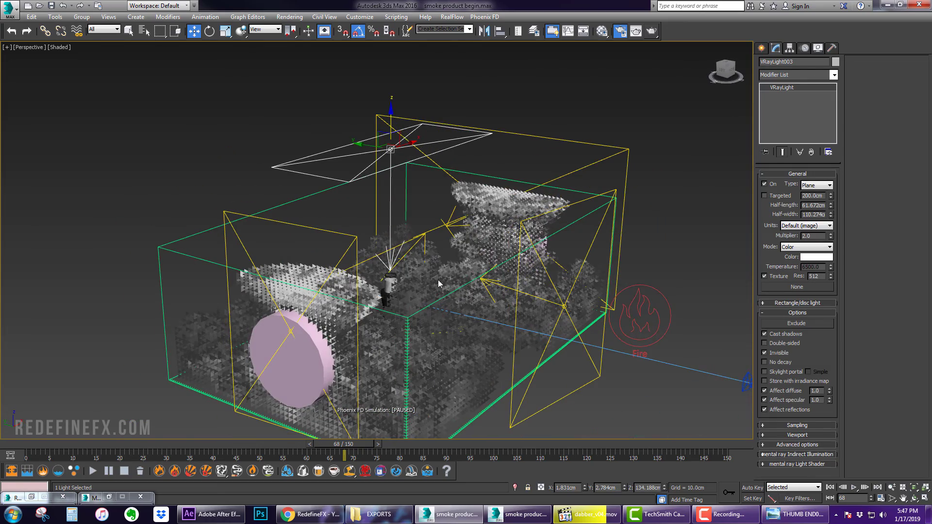
{"action": "middle_click_drag", "start_coordinate": [518, 276], "coordinate": [485, 274], "text": "alt"}
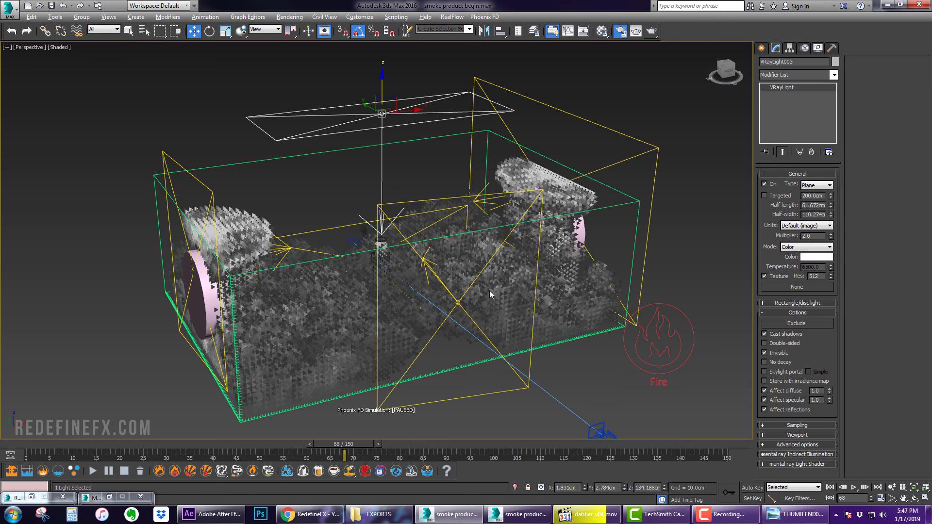
{"action": "middle_click_drag", "start_coordinate": [490, 290], "coordinate": [532, 426], "text": "alt"}
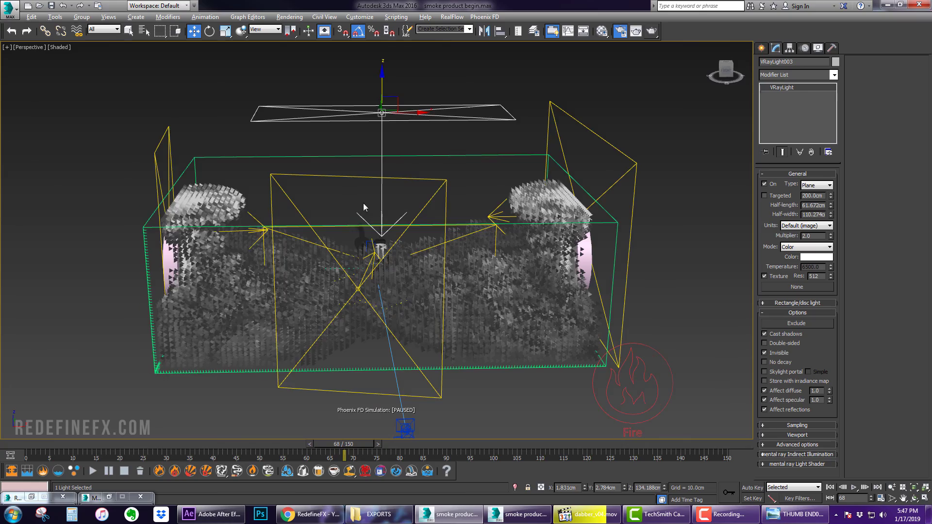
{"action": "middle_click_drag", "start_coordinate": [364, 207], "coordinate": [401, 209], "text": "alt"}
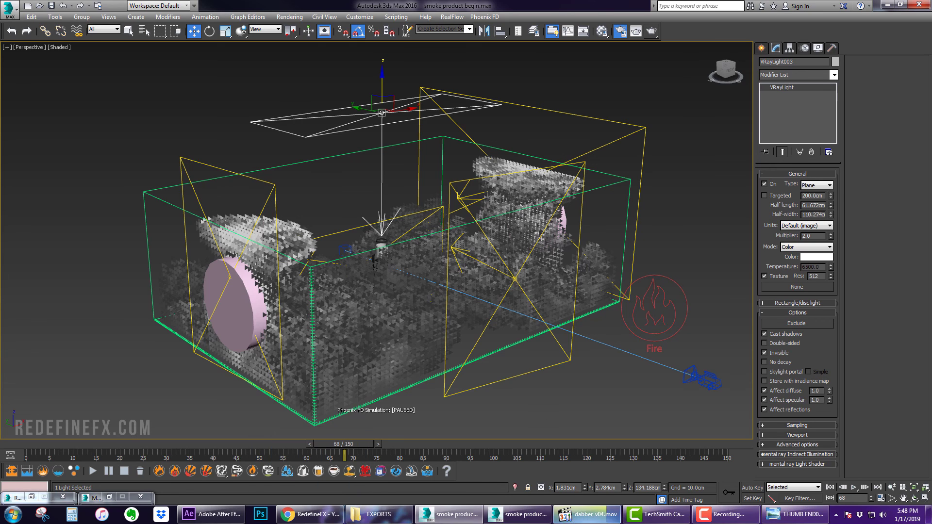
{"action": "left_click", "coordinate": [587, 514]}
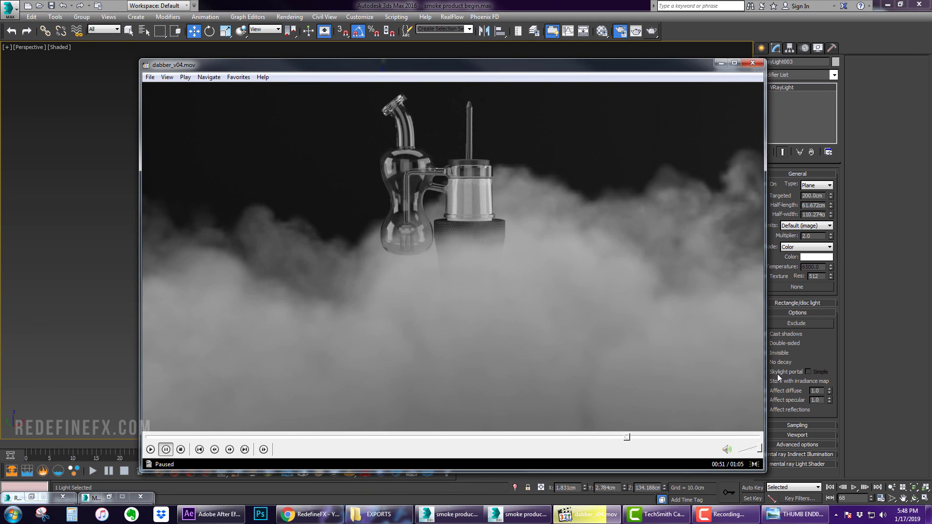